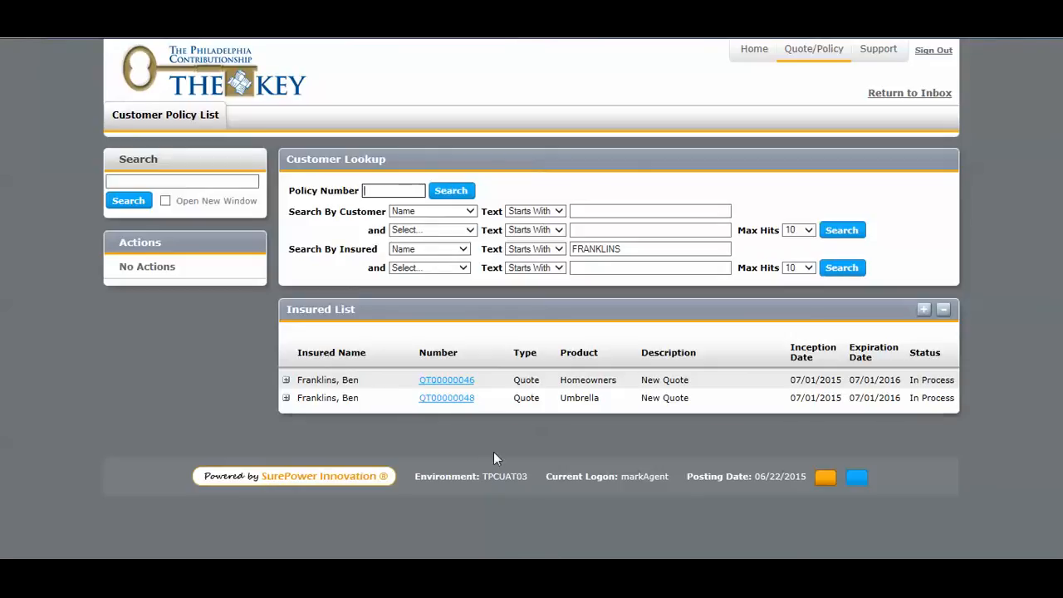
Open the insured's customer record through the existing Homeowners quote and start a new quote from it.
click(468, 383)
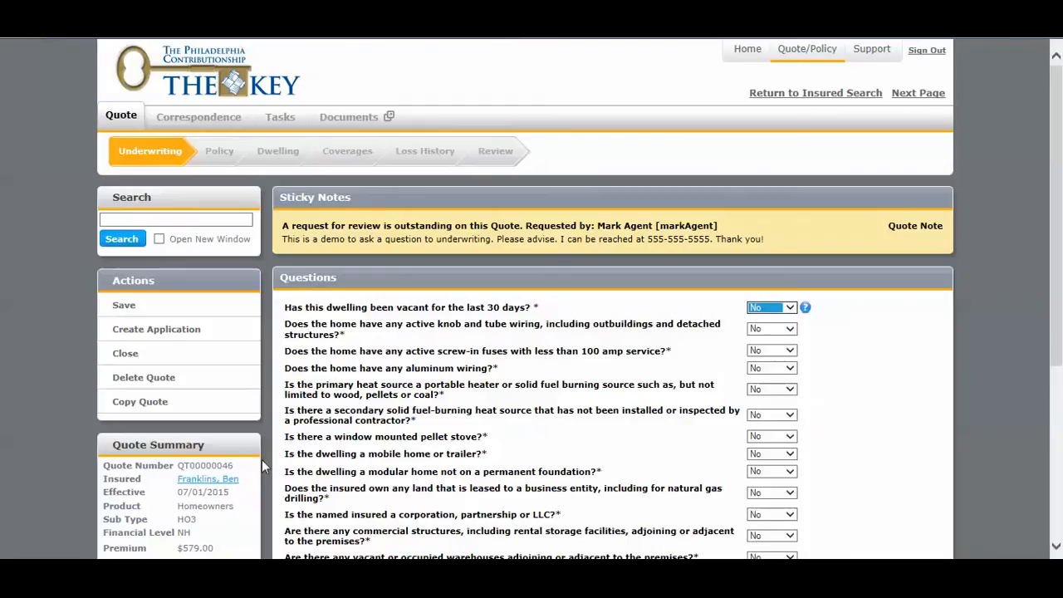
click(200, 481)
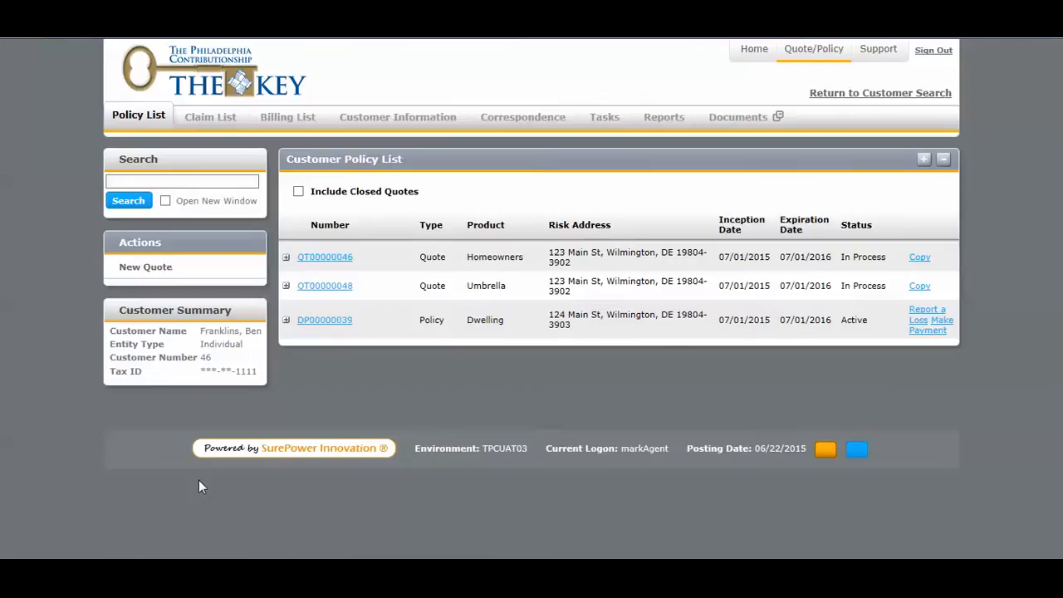
click(159, 281)
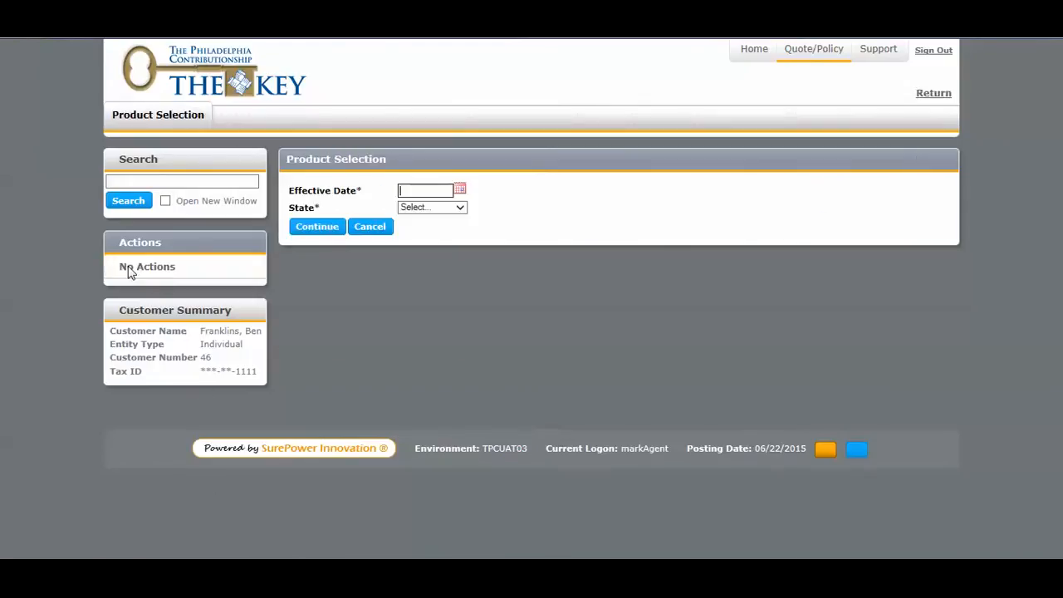
Set the new quote's effective date to 07/01/2015 and state to Delaware, and choose the Umbrella product.
text(7/01/2015)
click(422, 211)
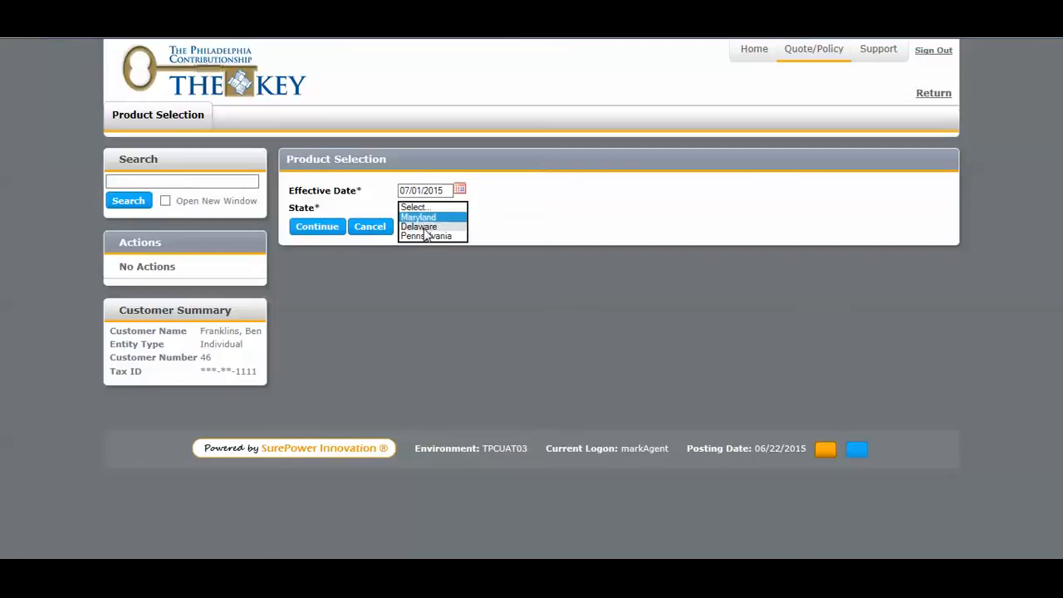
click(423, 227)
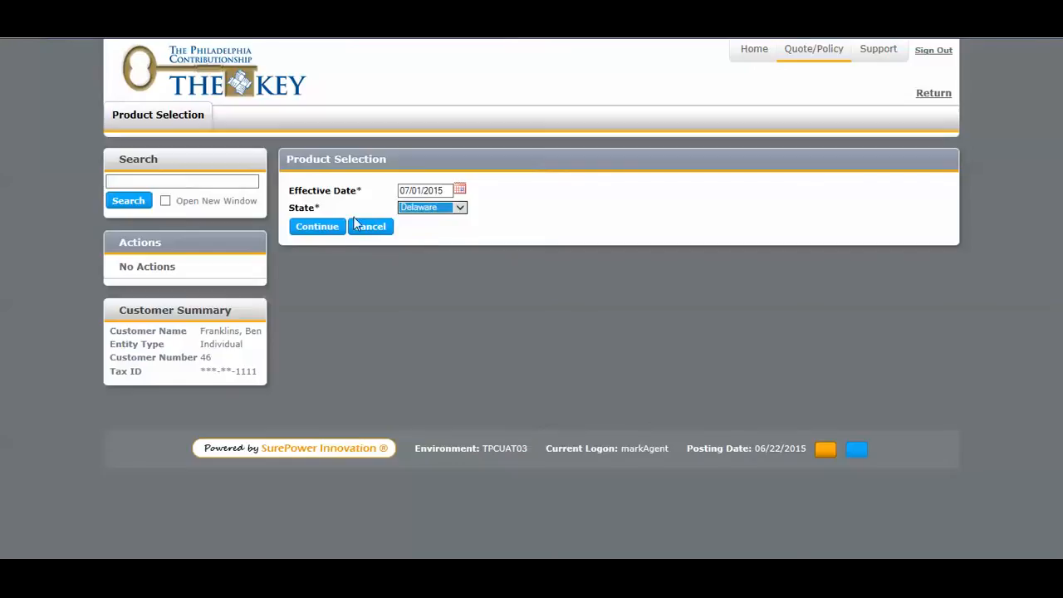
click(318, 230)
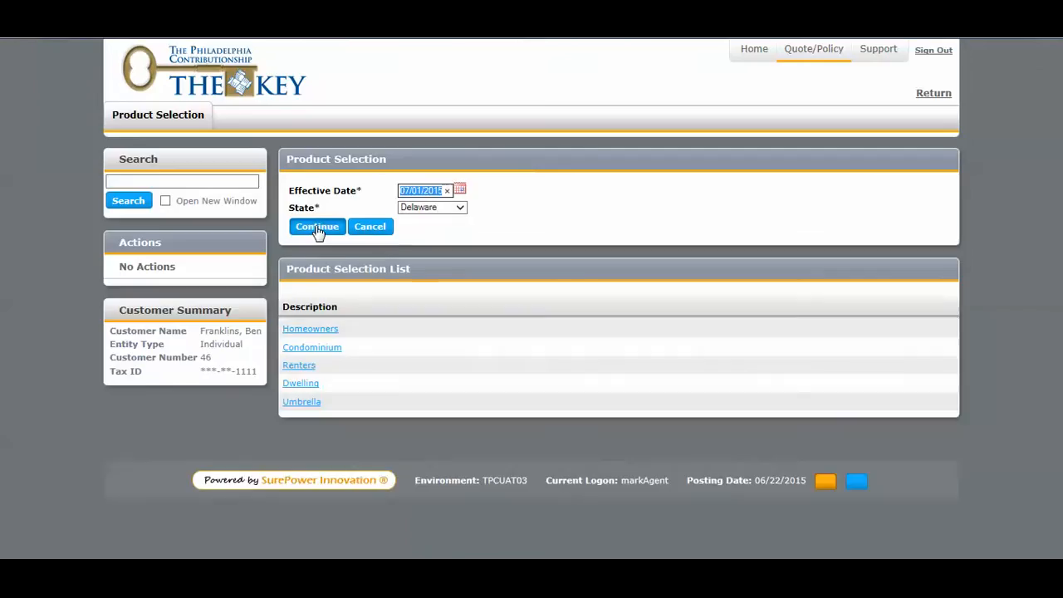
click(309, 404)
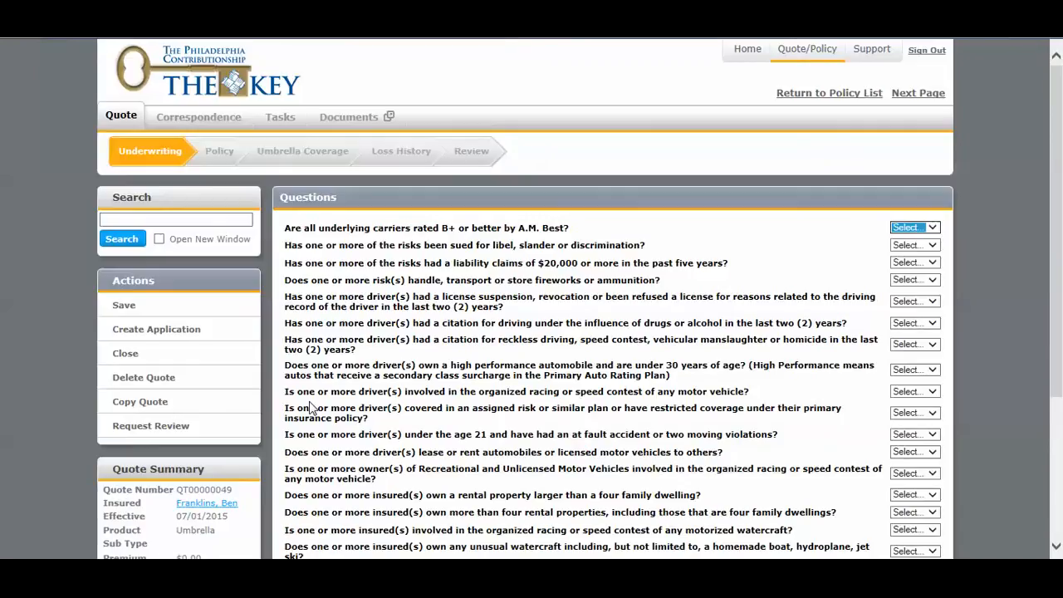
Answer Yes to the underlying carriers' A.M. Best rating question and No to the libel, $20,000 liability claims and fireworks questions.
key(y)
key(Tab)
key(n)
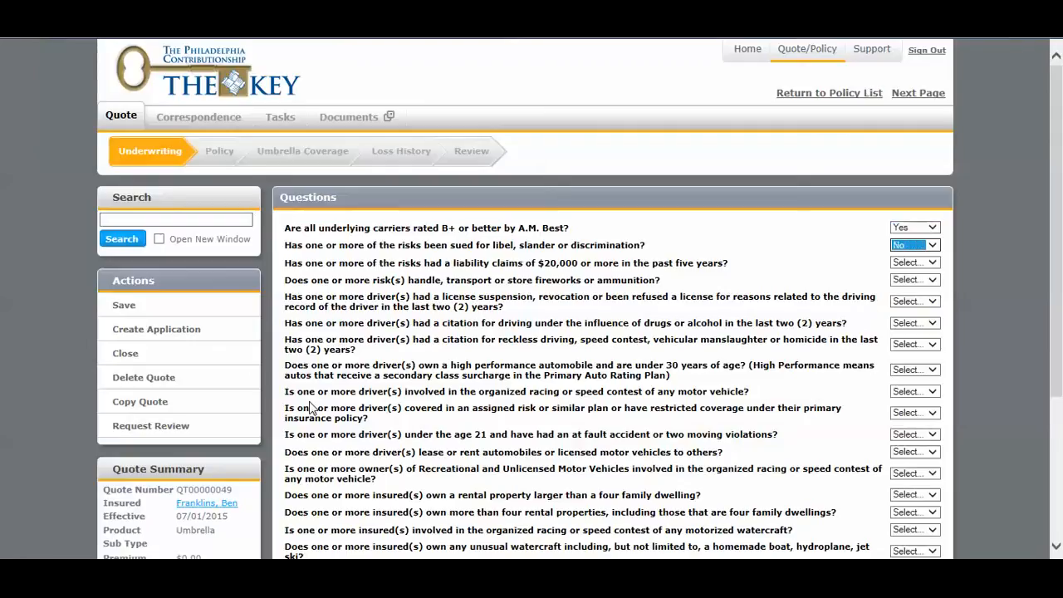
key(Tab)
key(n)
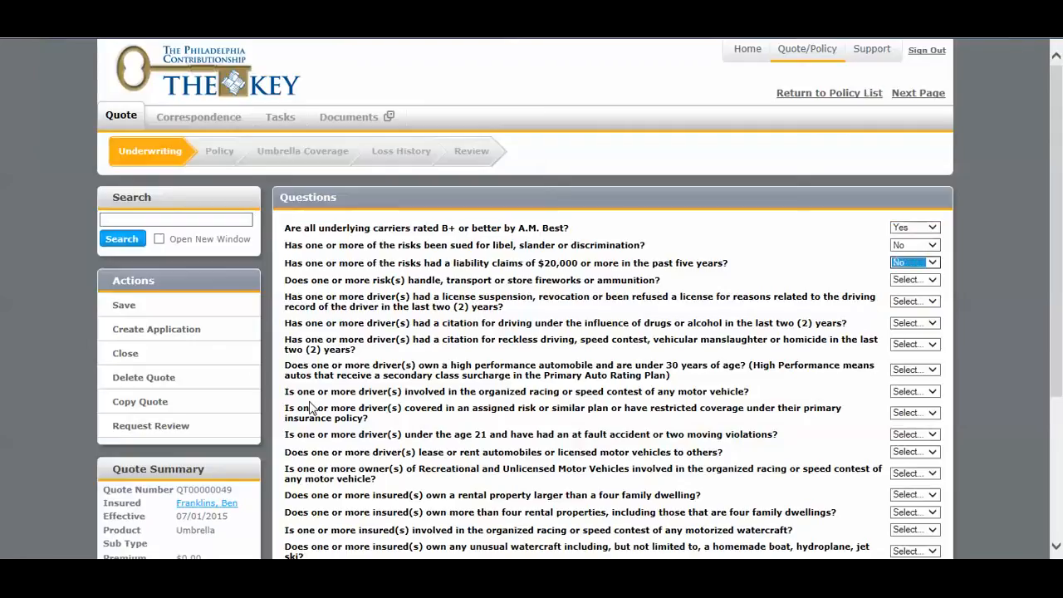
key(Tab)
key(n)
Answer No to all driver questions, from license suspension through leasing or renting automobiles to others.
key(Tab)
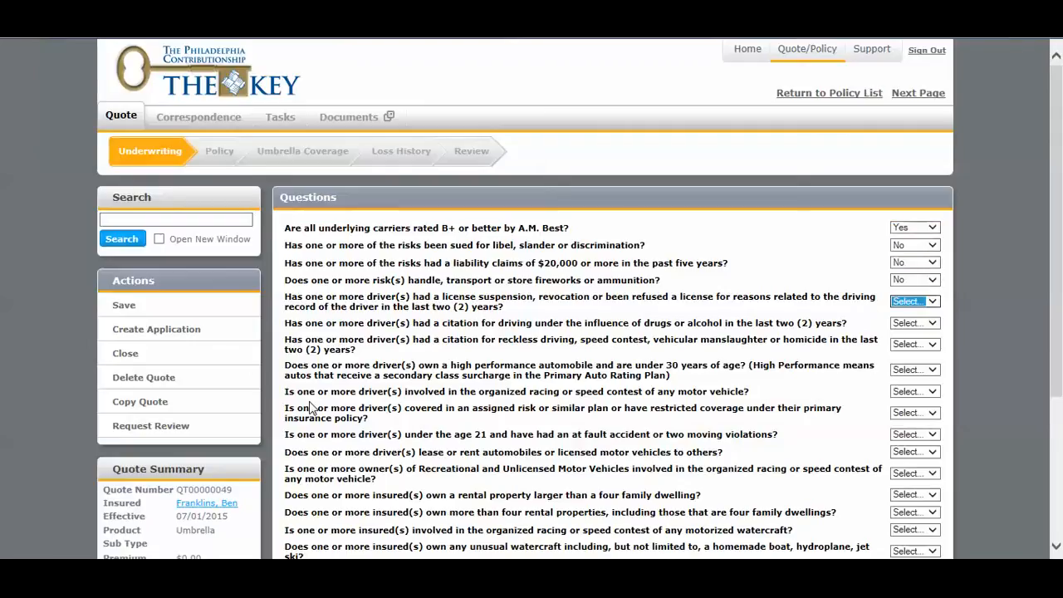
key(n)
key(Tab)
key(n)
key(Tab)
key(n)
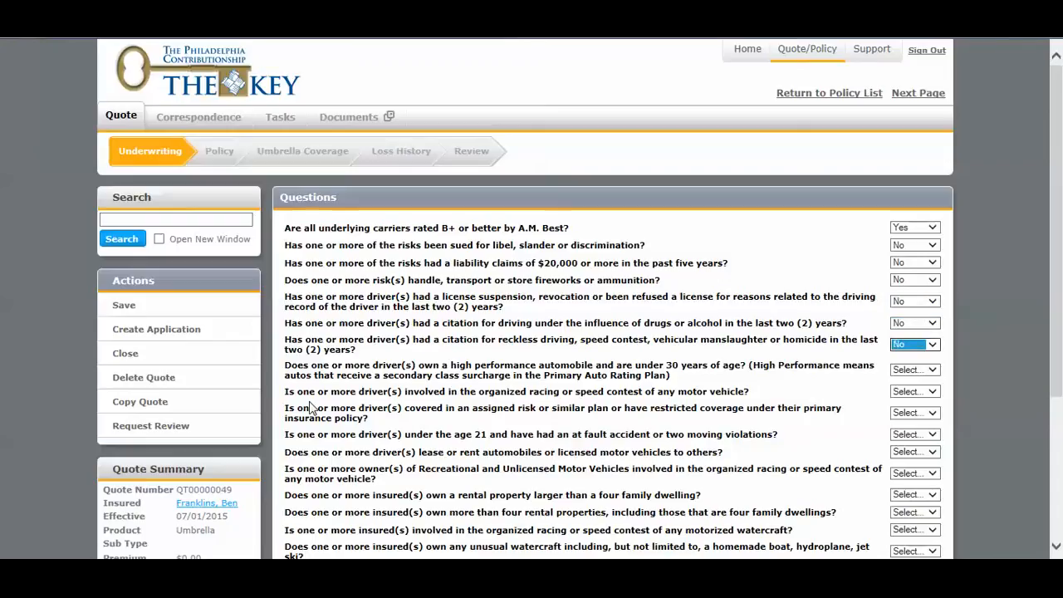
key(Tab)
key(n)
key(Tab)
key(n)
key(Tab)
key(n)
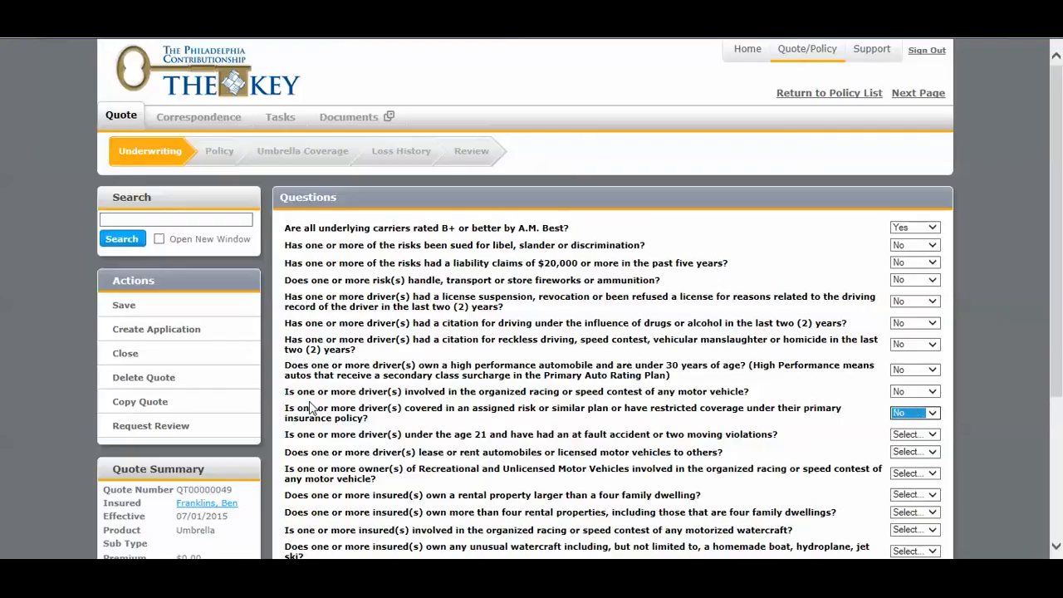
key(Tab)
key(n)
key(Tab)
key(n)
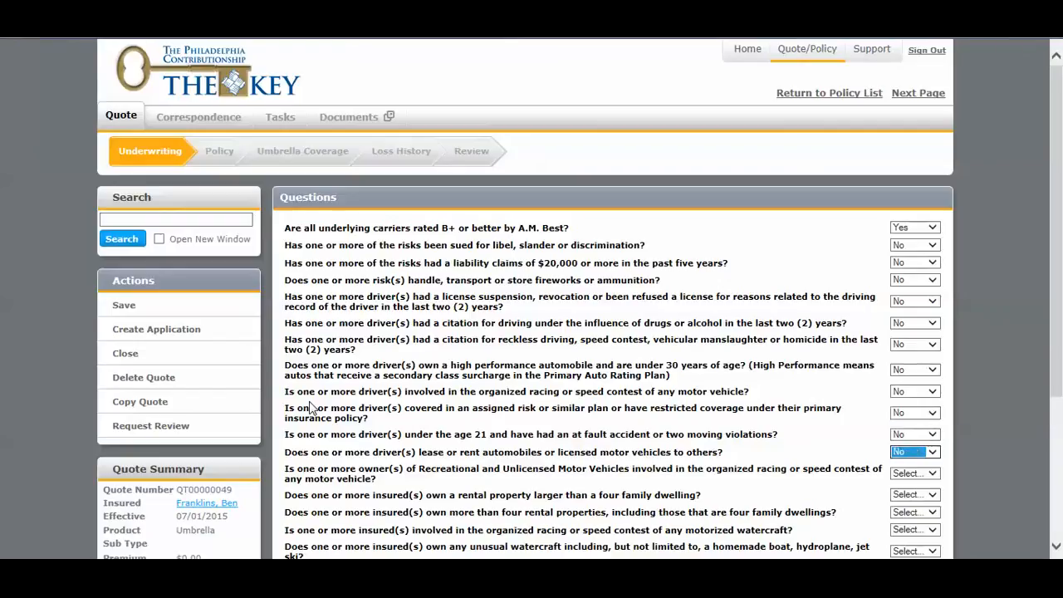
Answer No to the questions on recreational vehicle racing, rental property ownership and watercraft.
key(Tab)
key(n)
key(Tab)
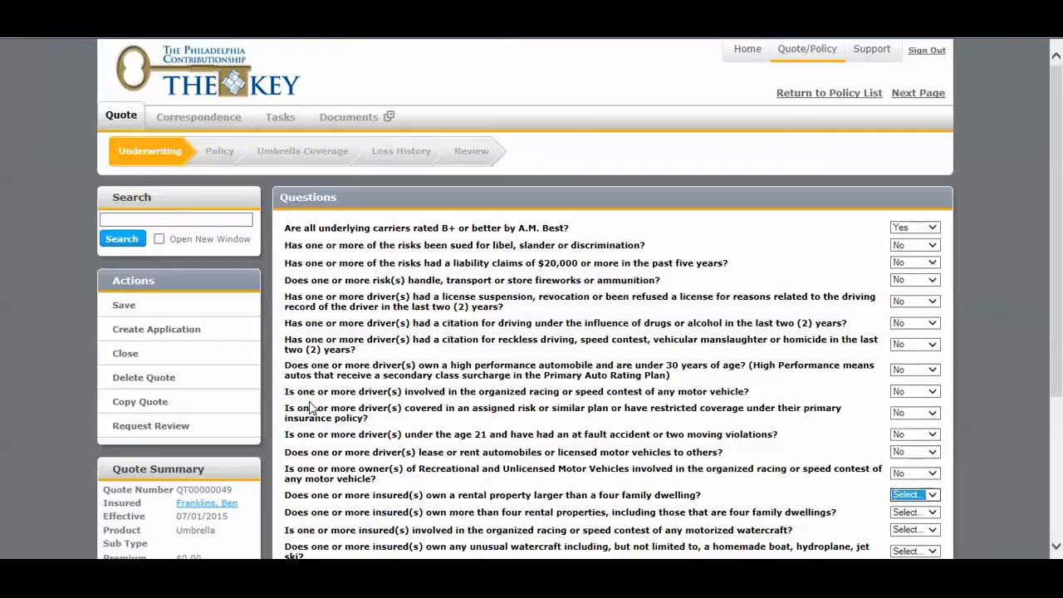
key(n)
key(Tab)
key(n)
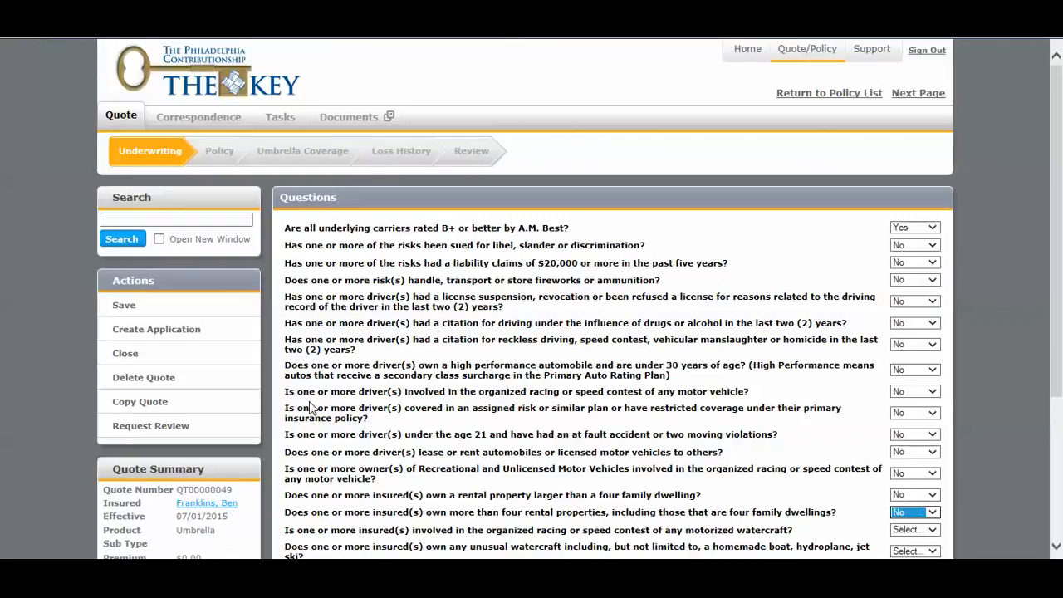
scroll(287, 377, down, 3)
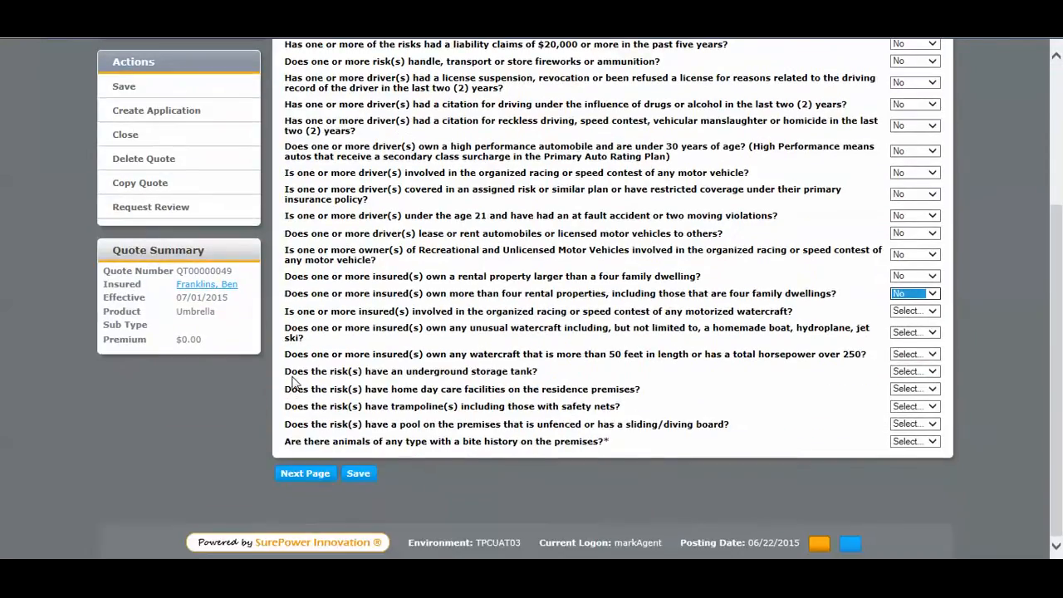
key(Tab)
key(n)
key(Tab)
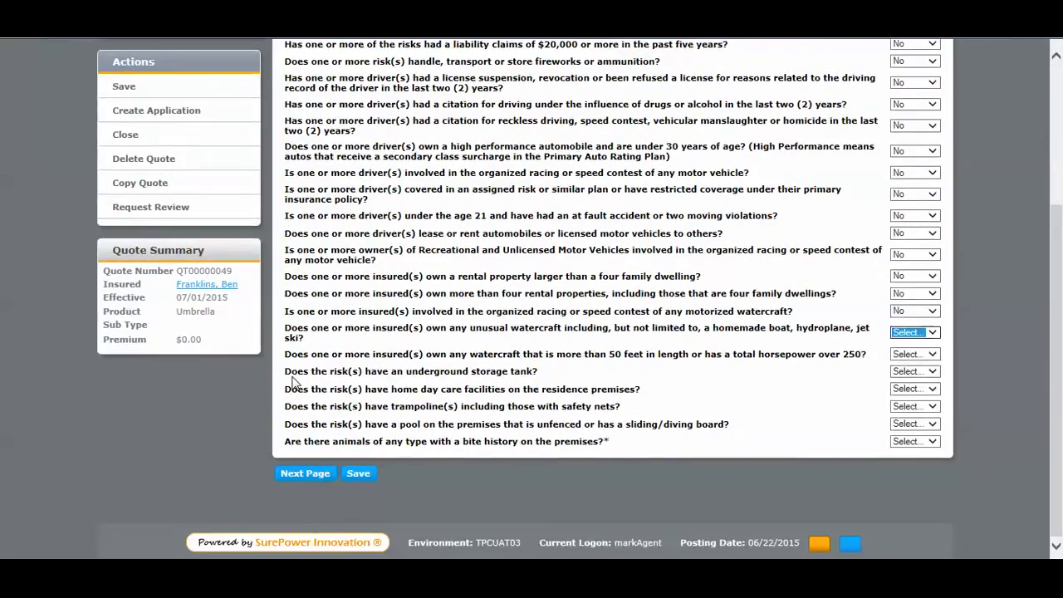
key(n)
key(Tab)
key(n)
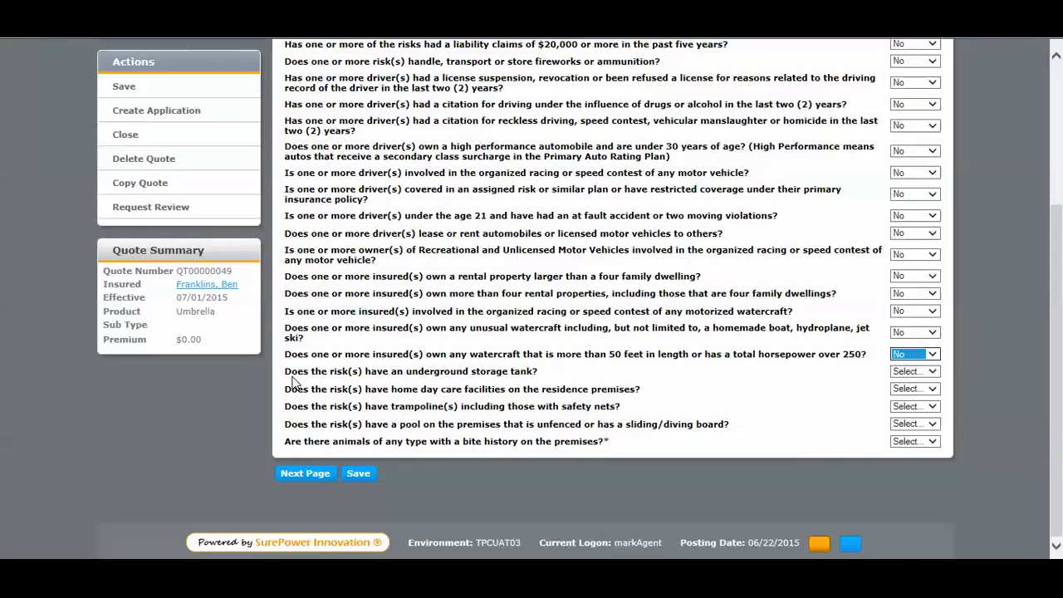
Answer No to the storage tank, day care, trampoline, pool and animal bite questions, and continue to the policy page.
key(Tab)
key(n)
key(Tab)
key(n)
key(Tab)
key(n)
key(Tab)
key(n)
key(Tab)
key(n)
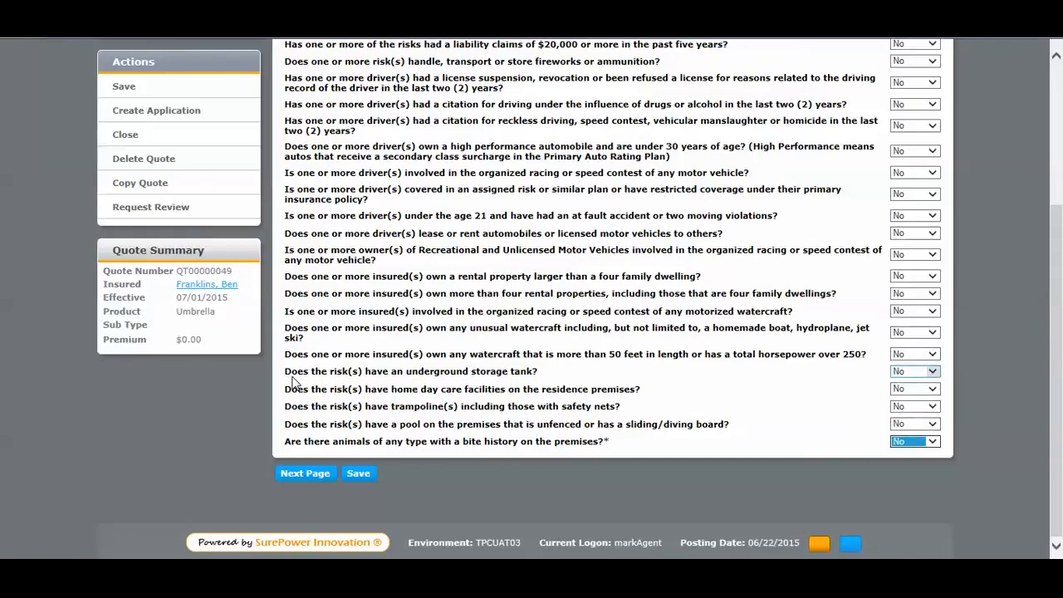
click(328, 480)
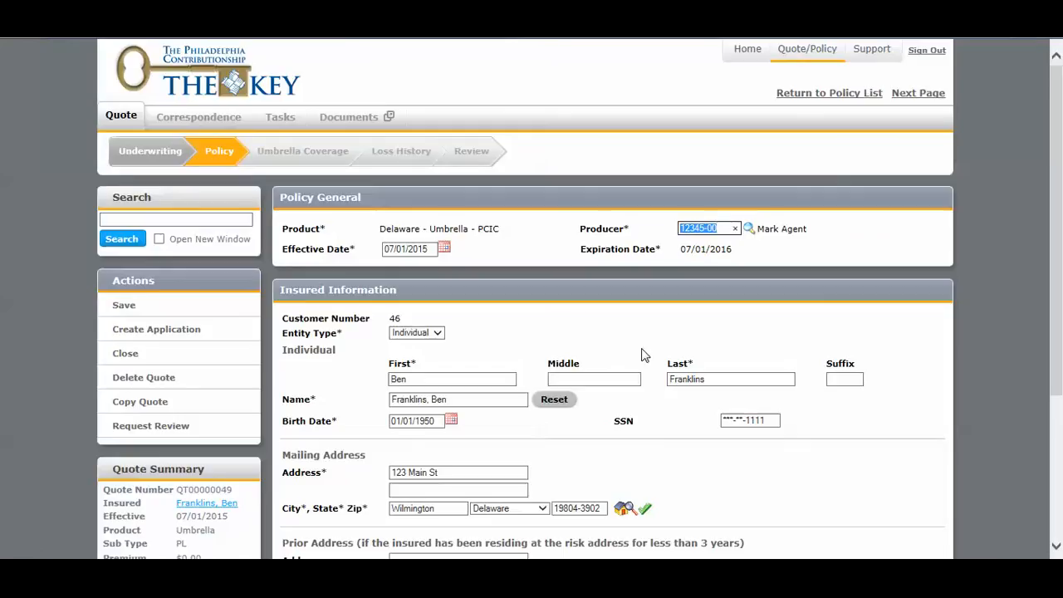
Review the prefilled policy and insured information and continue to the umbrella coverage page.
scroll(642, 352, down, 1)
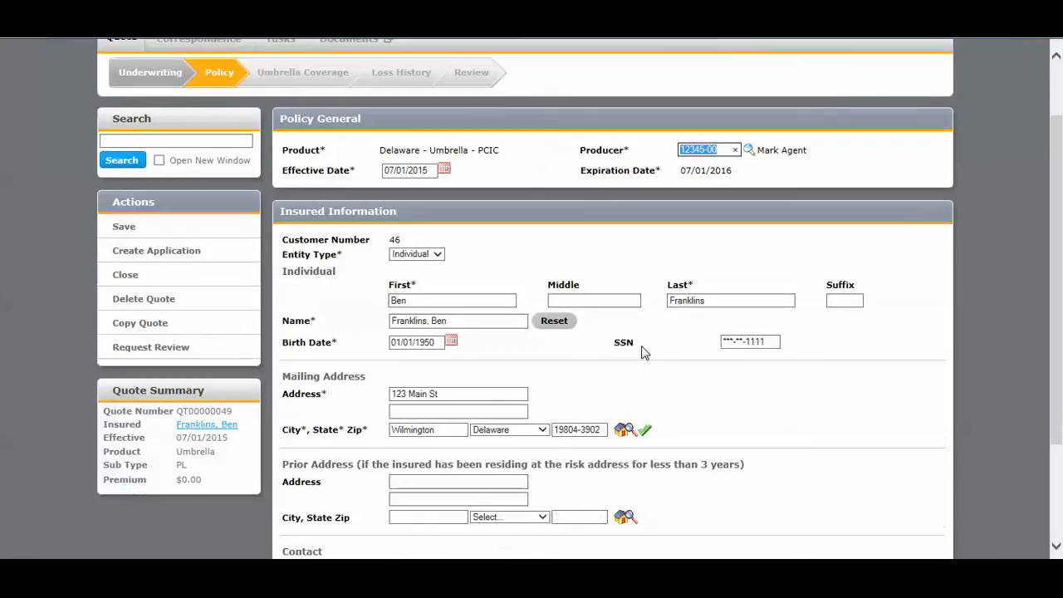
scroll(641, 352, down, 1)
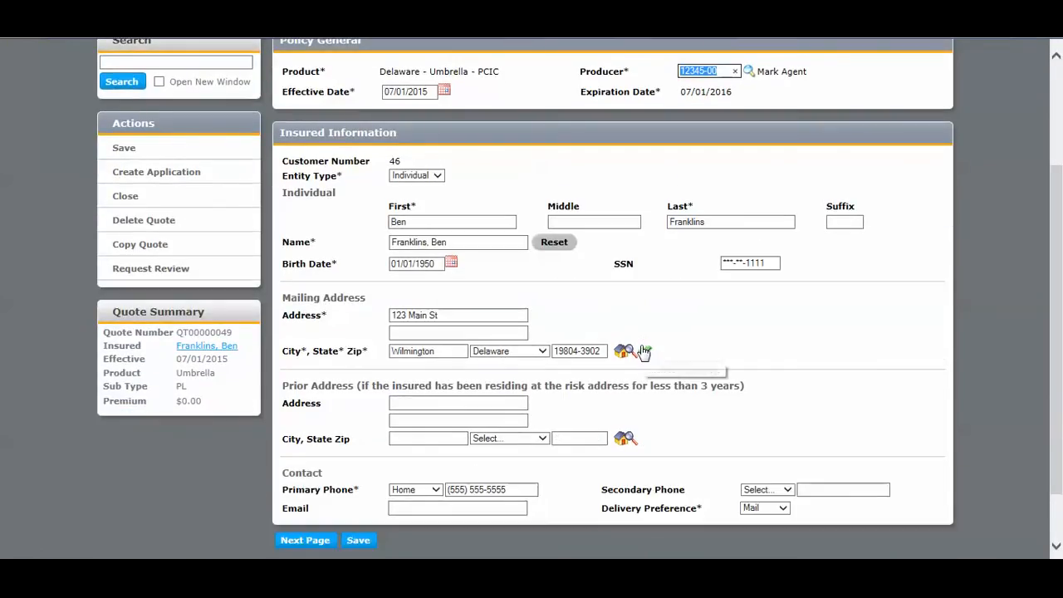
click(319, 553)
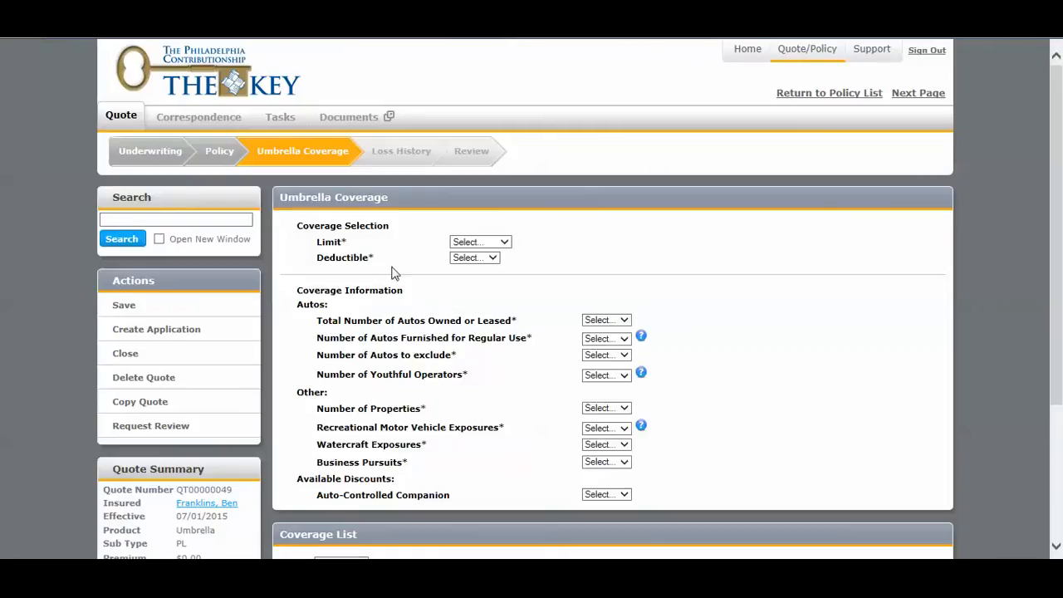
Set the umbrella coverage limit to $2,000,000 and the deductible to $1,000.
click(486, 242)
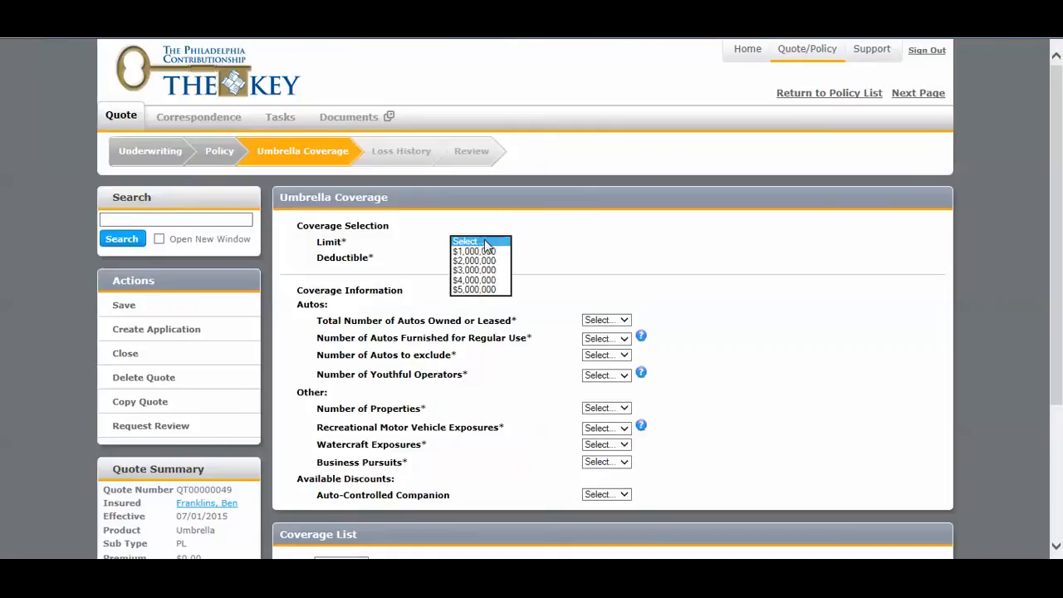
click(485, 260)
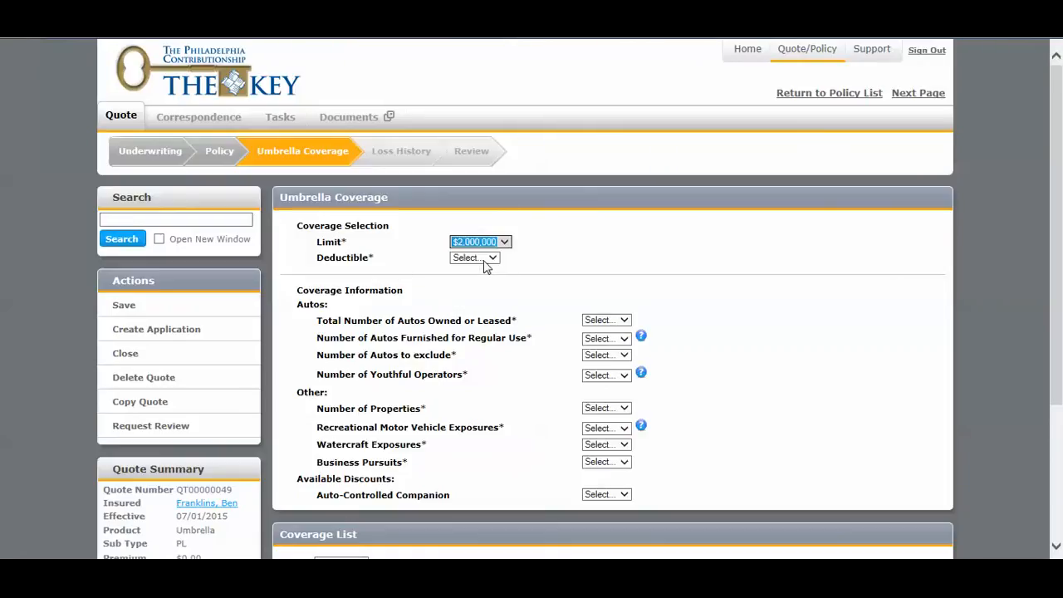
click(484, 259)
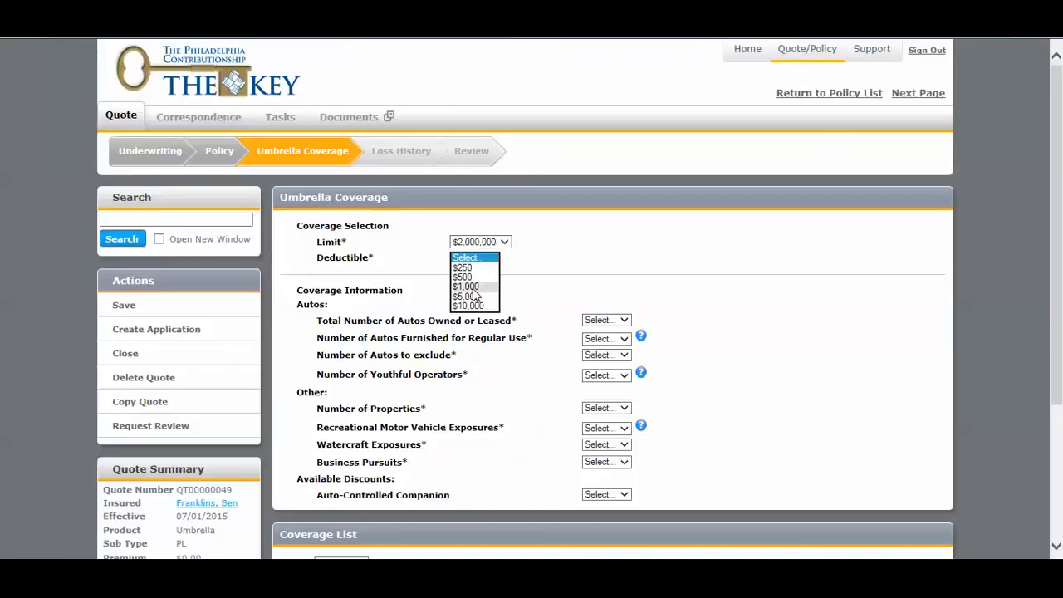
click(473, 286)
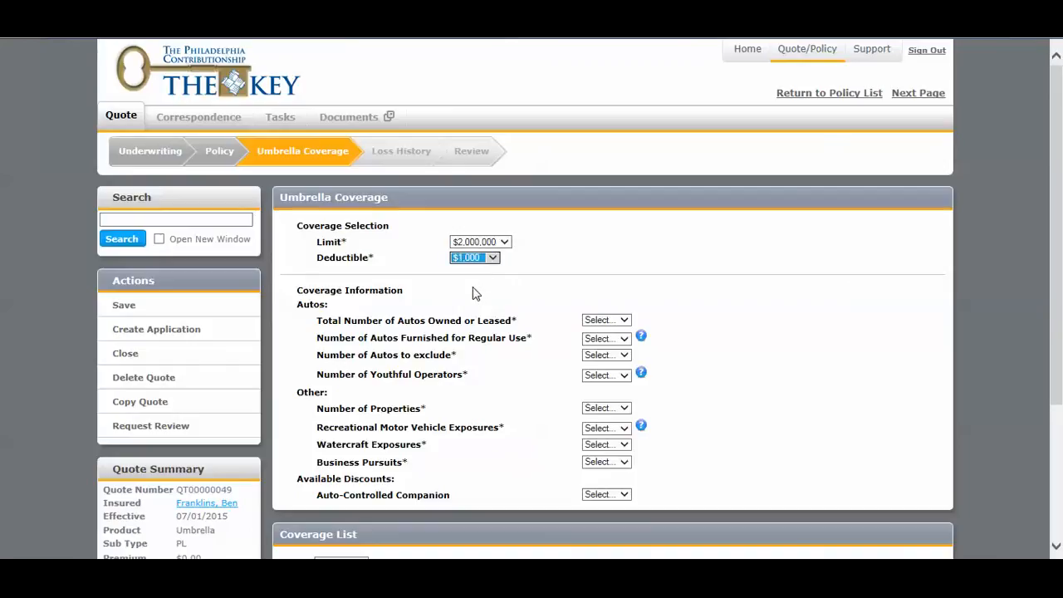
Set autos owned or leased to 2, autos furnished for regular use to 0, and autos to exclude to 0.
click(620, 322)
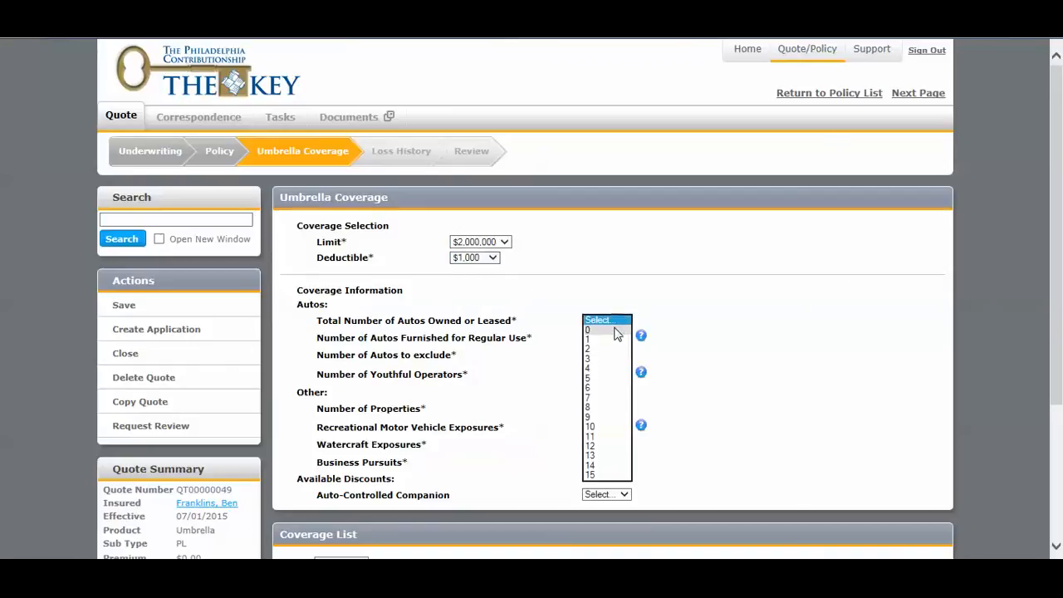
click(611, 349)
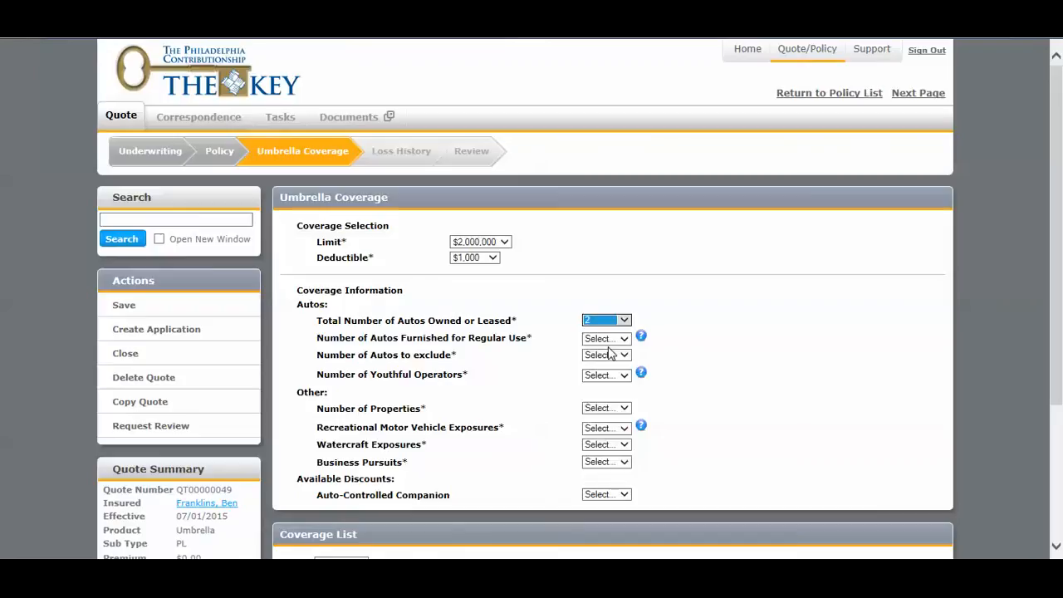
mouse_move(645, 338)
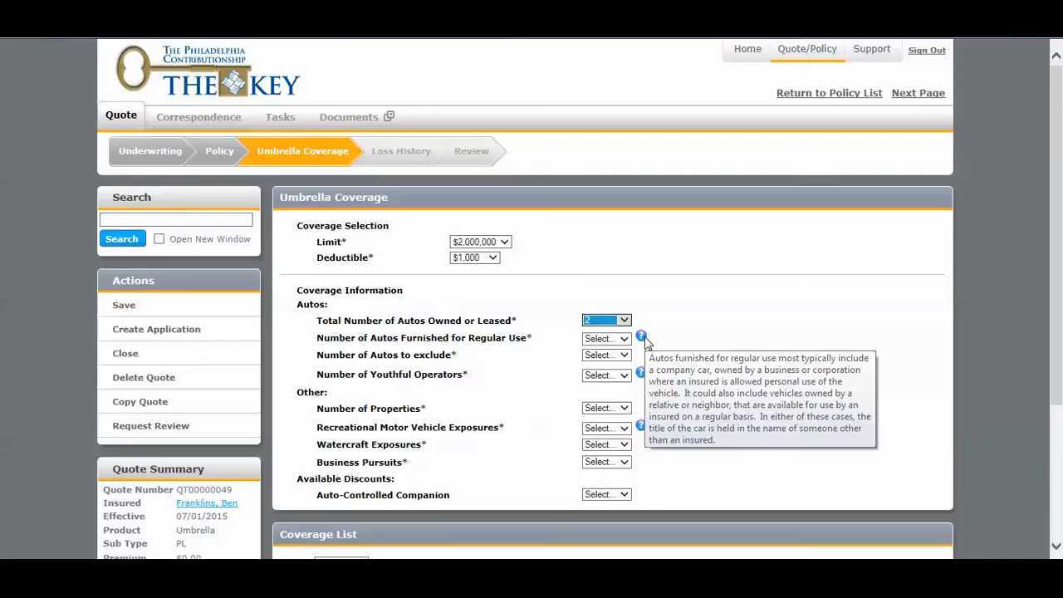
click(600, 342)
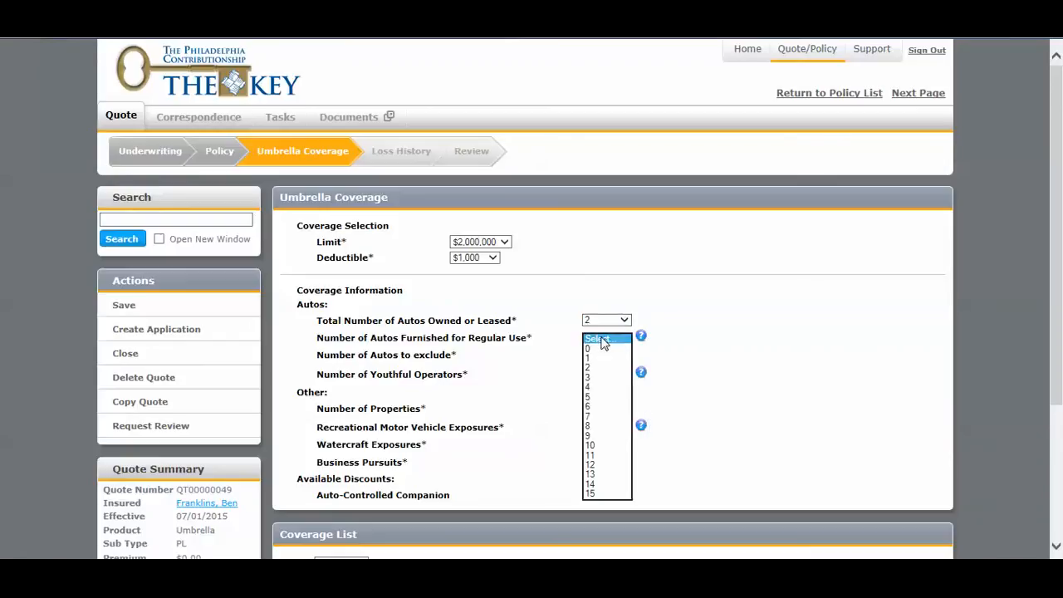
click(599, 349)
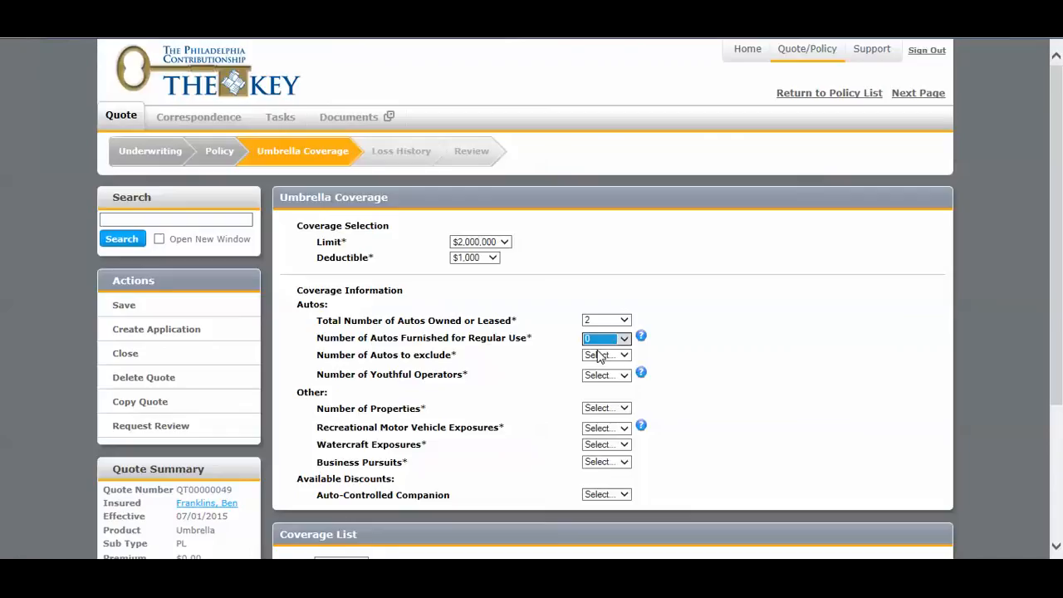
click(616, 358)
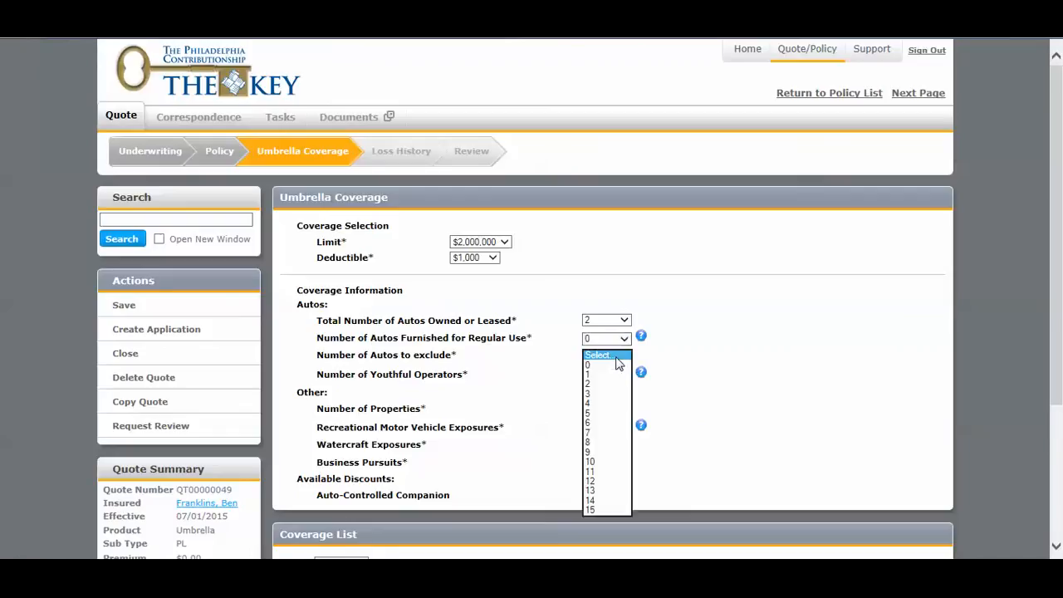
click(613, 365)
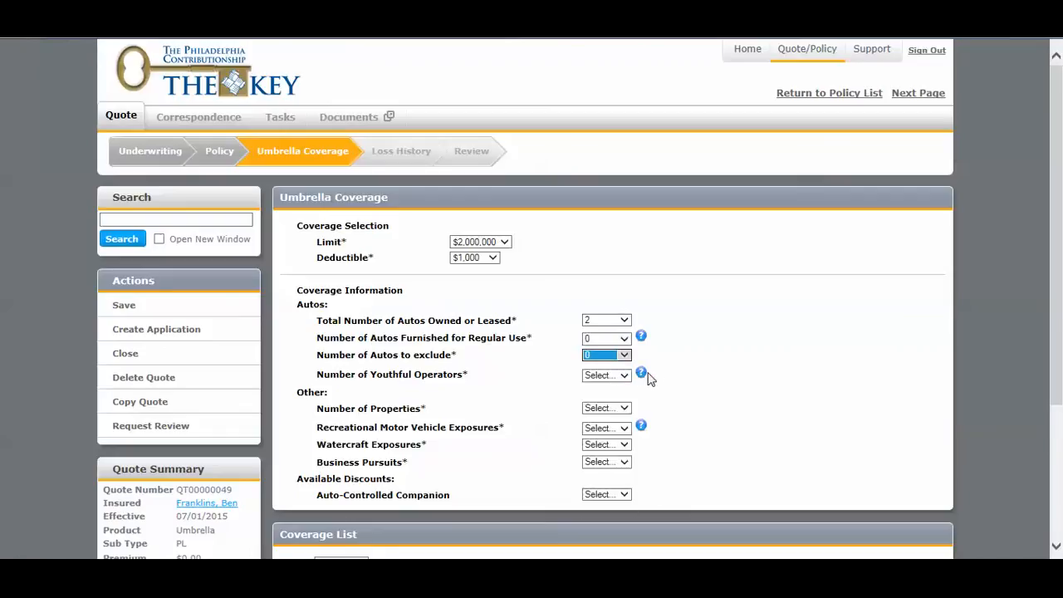
Check the definition of youthful operators and set the number of youthful operators to 0.
mouse_move(643, 376)
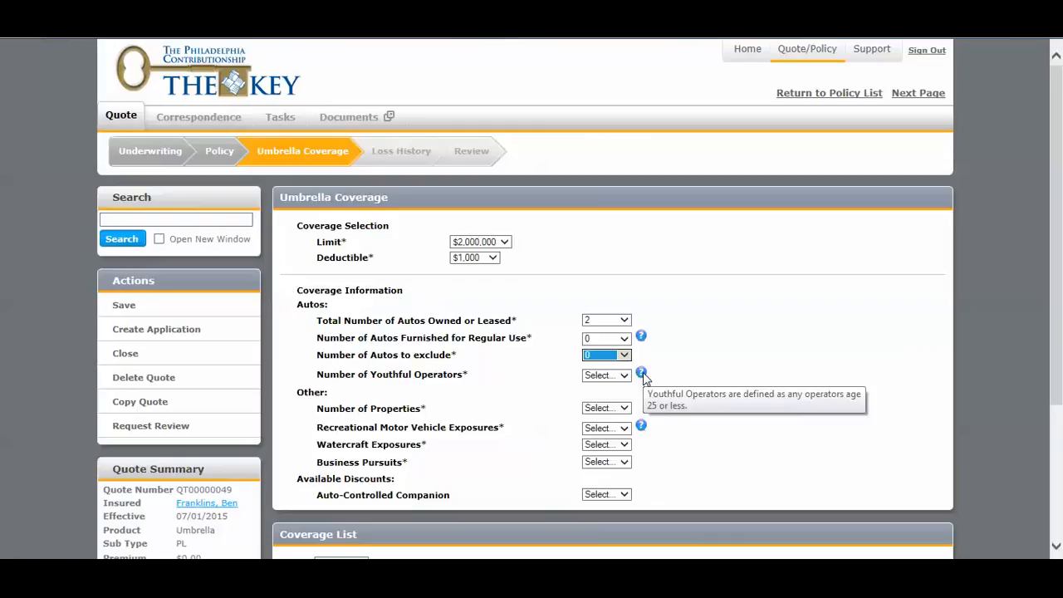
click(615, 378)
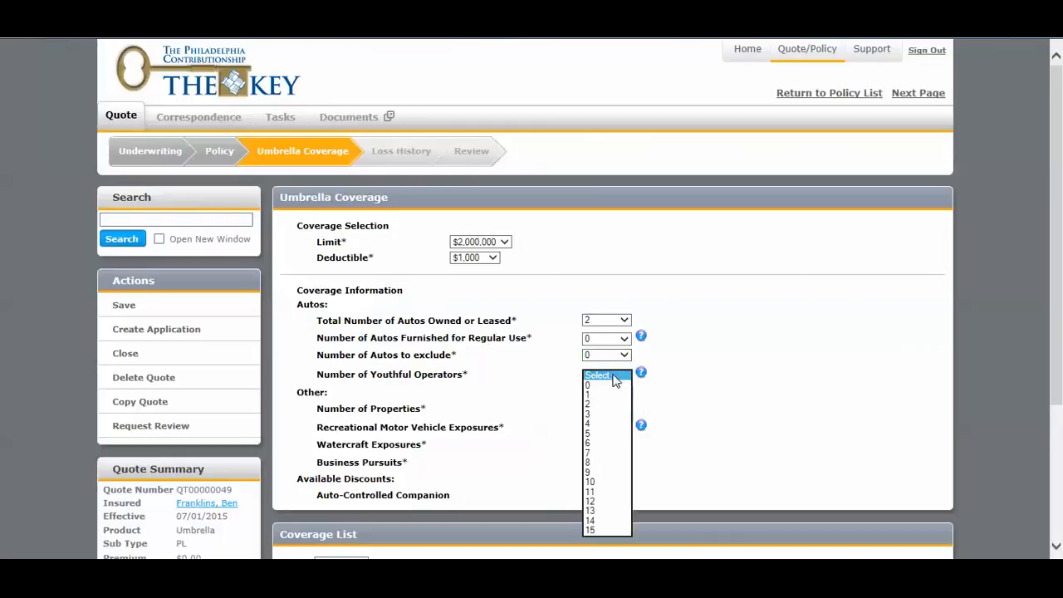
click(602, 386)
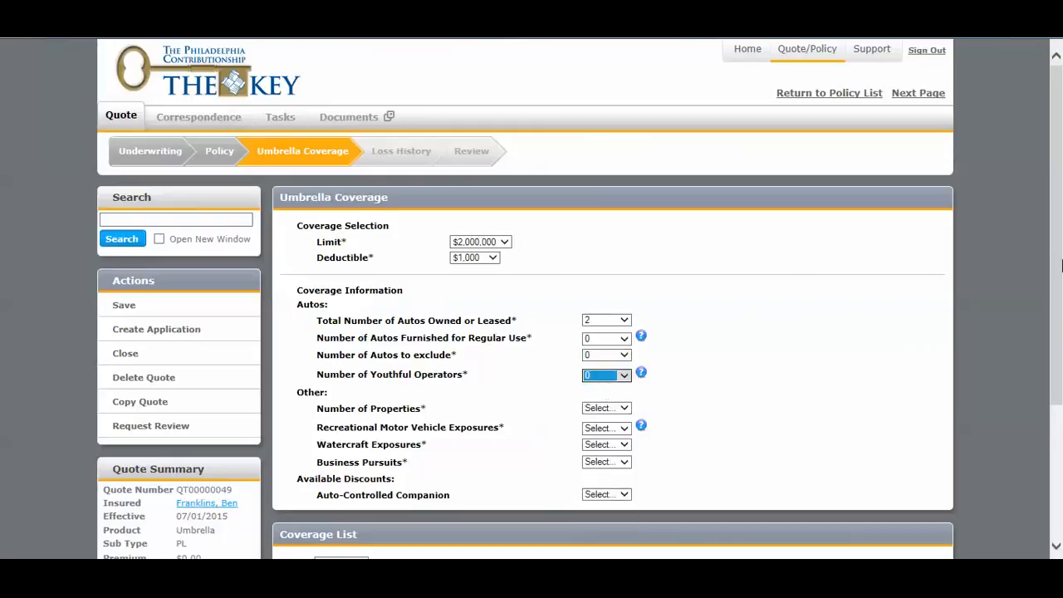
Set the number of properties to 2, with 1 rented to others and 1 not rented to others.
drag(1058, 260, 1048, 309)
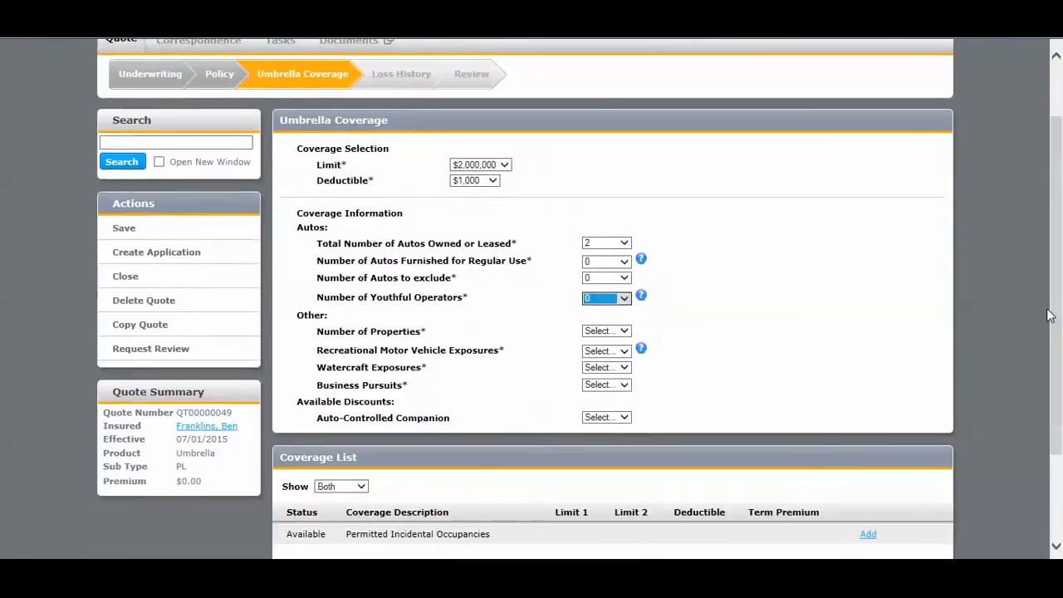
click(599, 334)
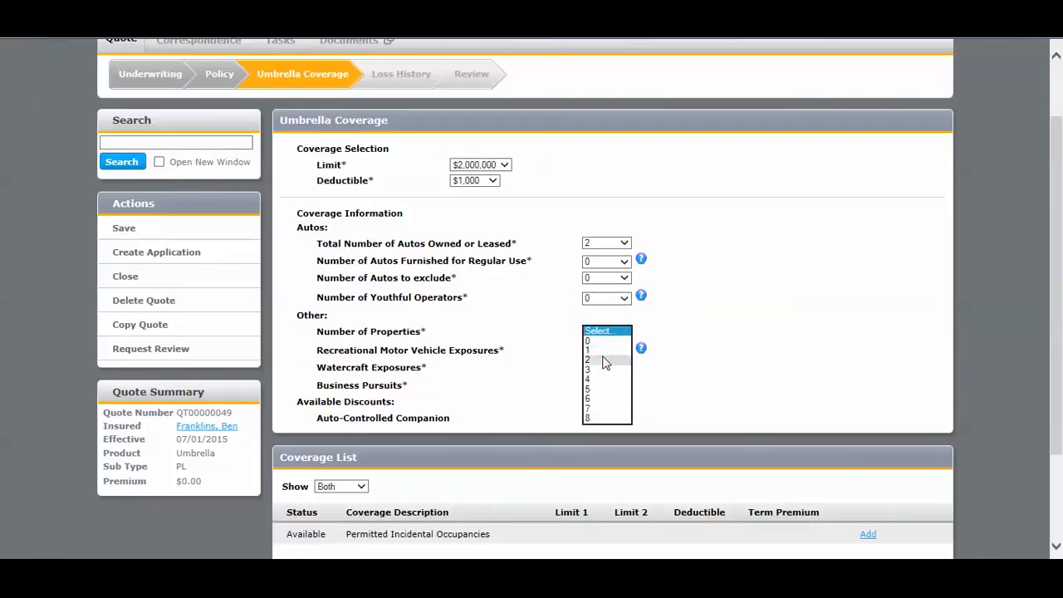
click(605, 359)
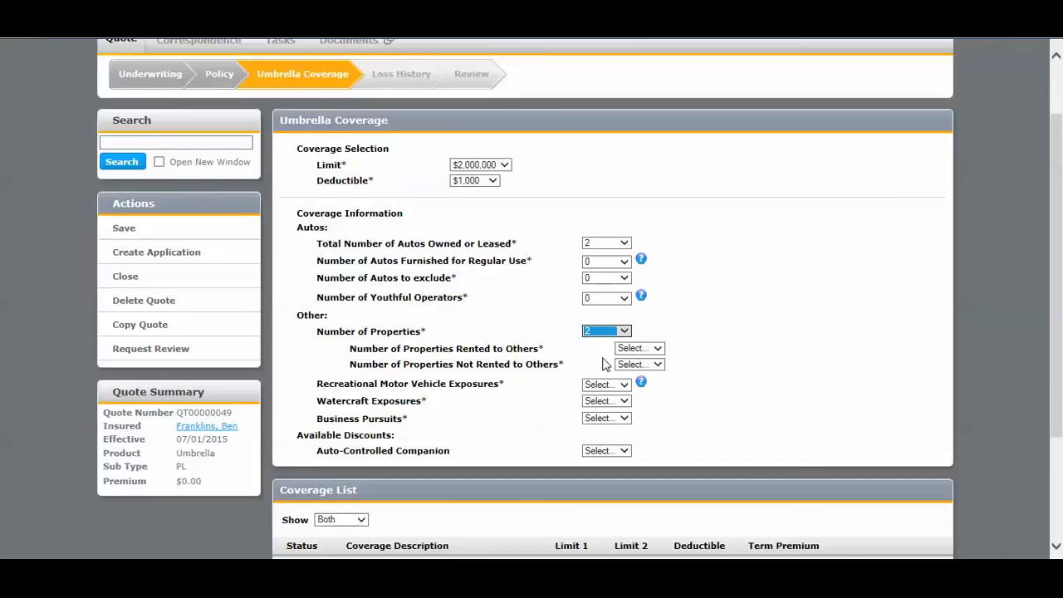
click(657, 349)
click(644, 373)
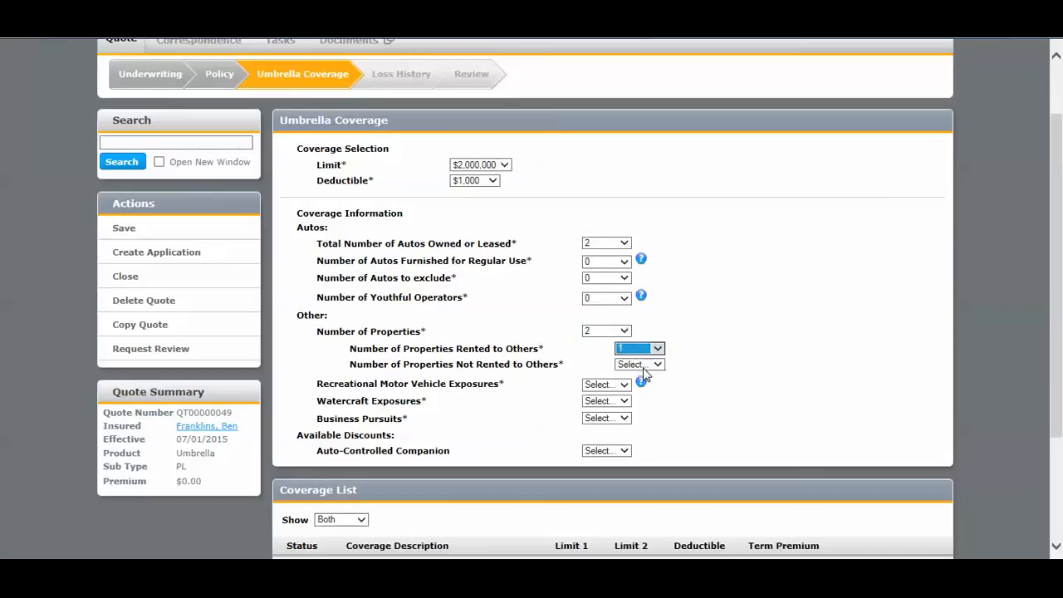
click(643, 367)
click(640, 385)
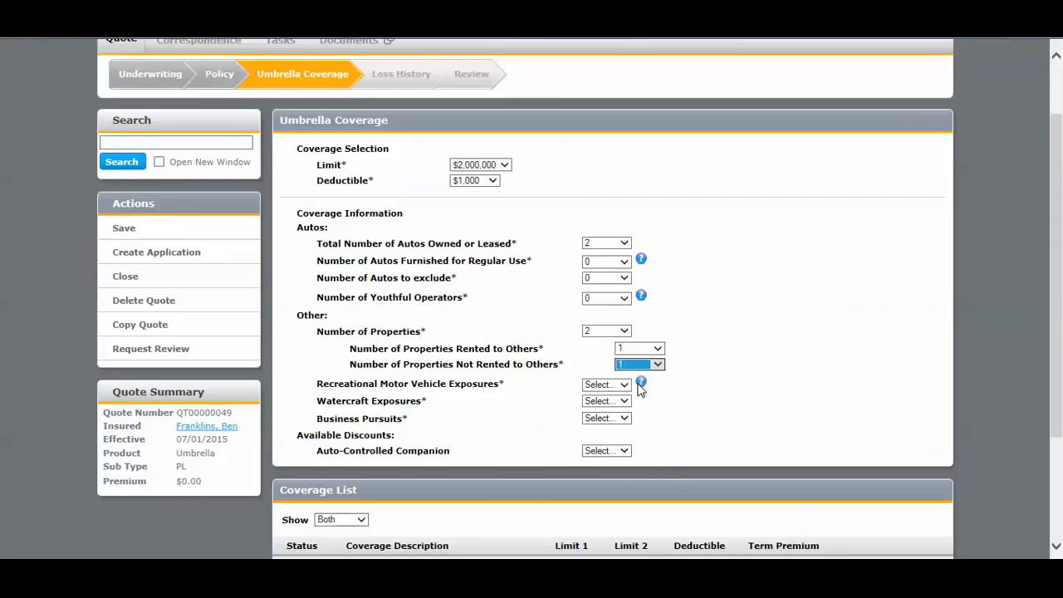
Set recreational motor vehicle exposures to 0 and, after viewing the boat questions under Yes, set watercraft exposures to No.
mouse_move(641, 383)
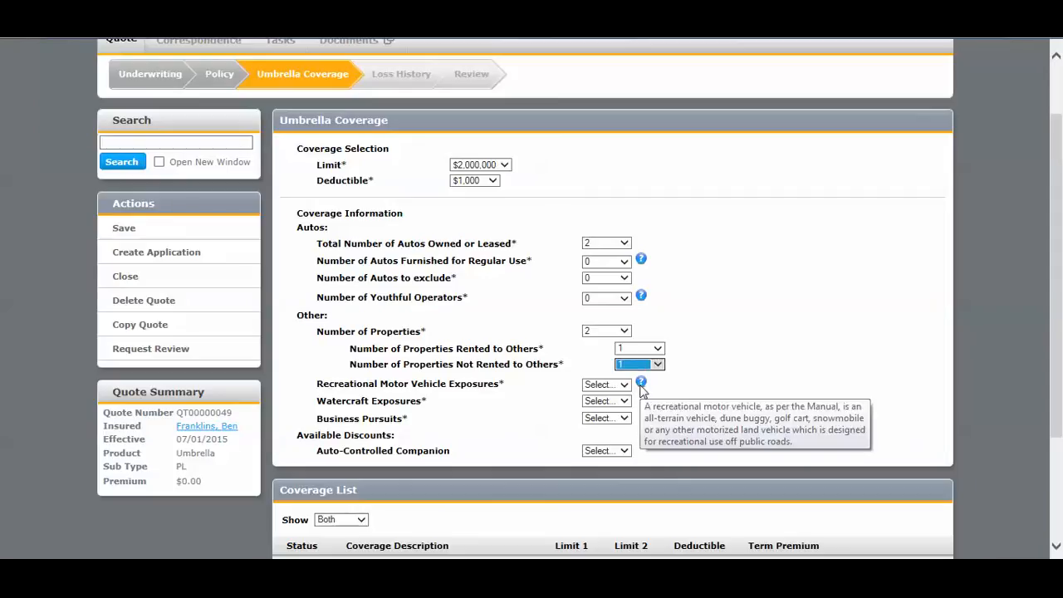
click(625, 386)
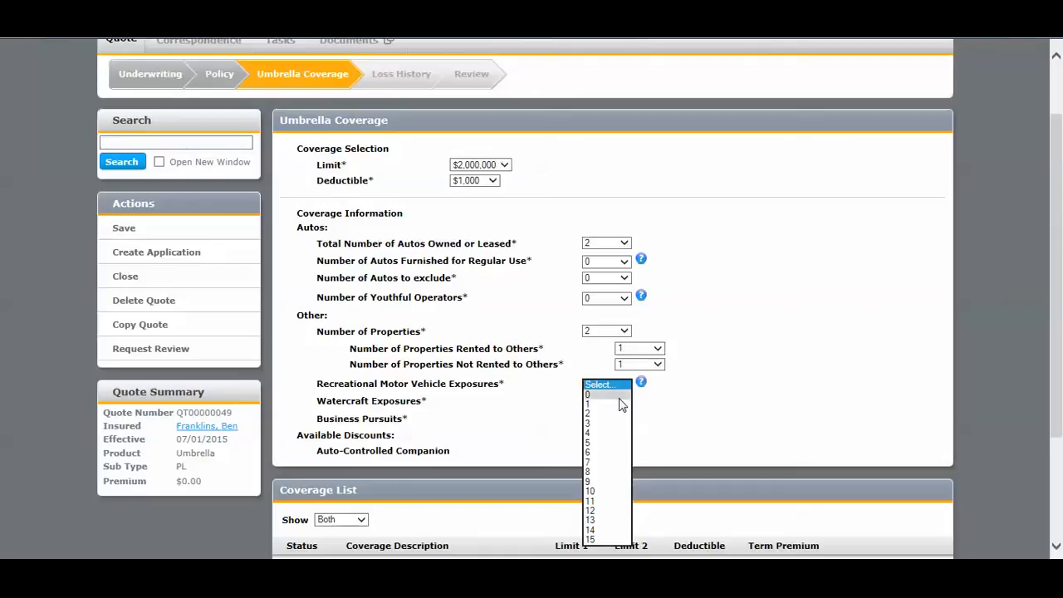
click(619, 396)
click(619, 405)
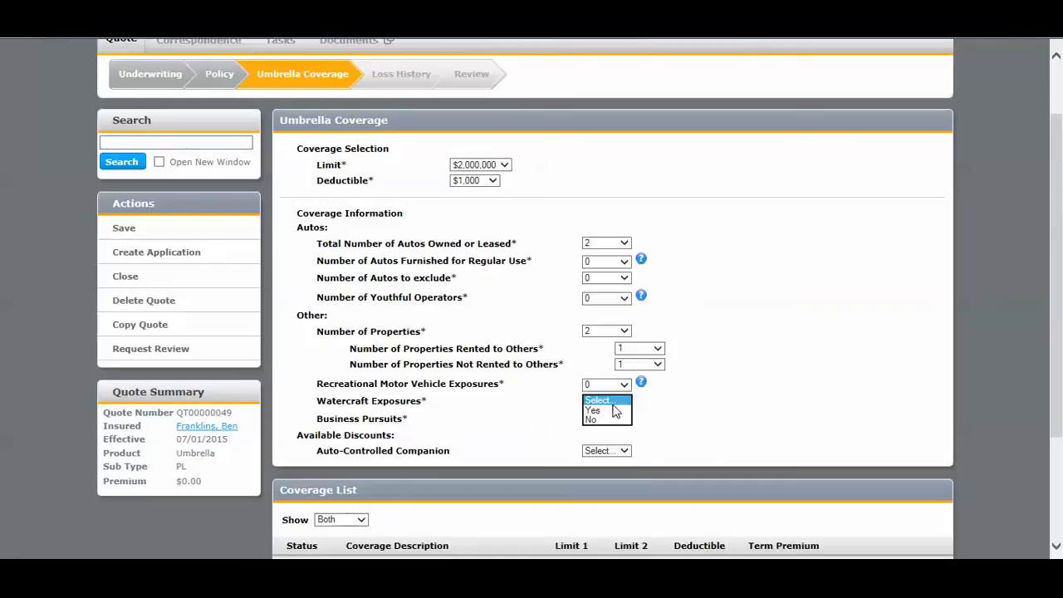
click(612, 411)
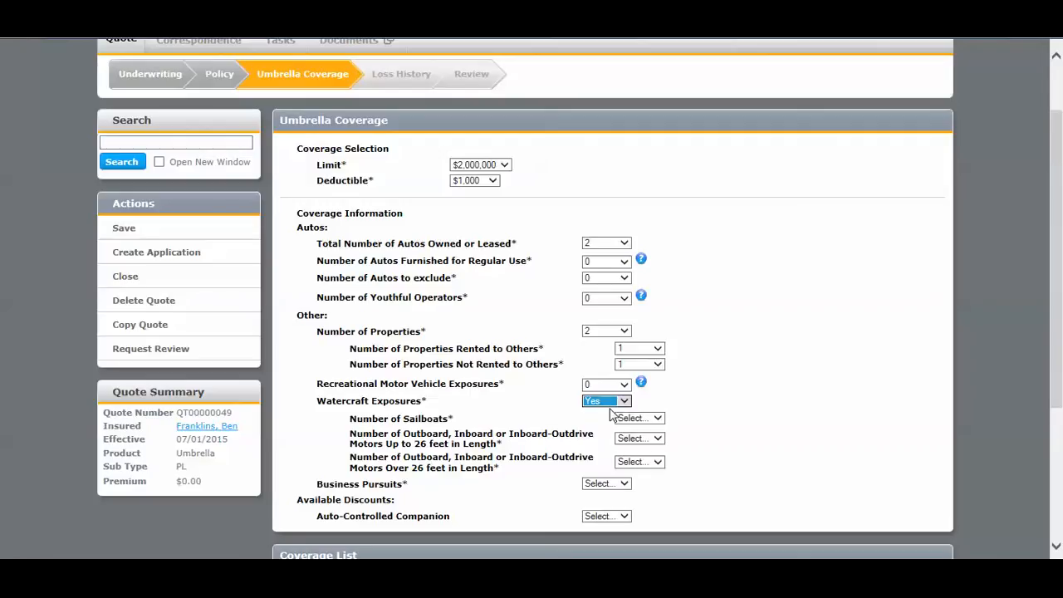
click(610, 405)
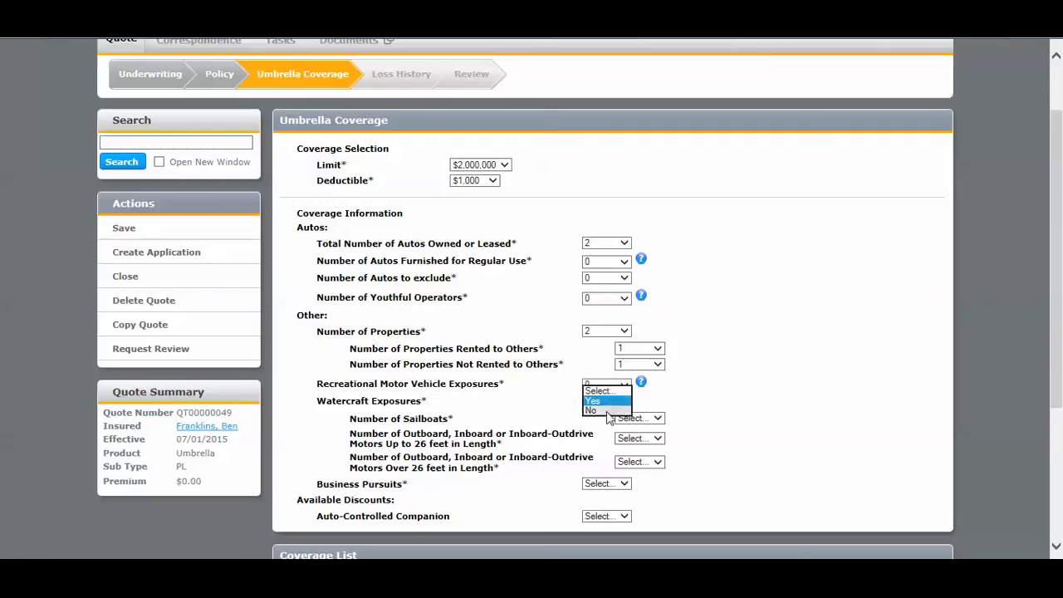
click(606, 410)
View the business pursuits questions under Yes, set business pursuits to No, and set the Auto-Controlled Companion discount to Yes.
click(609, 420)
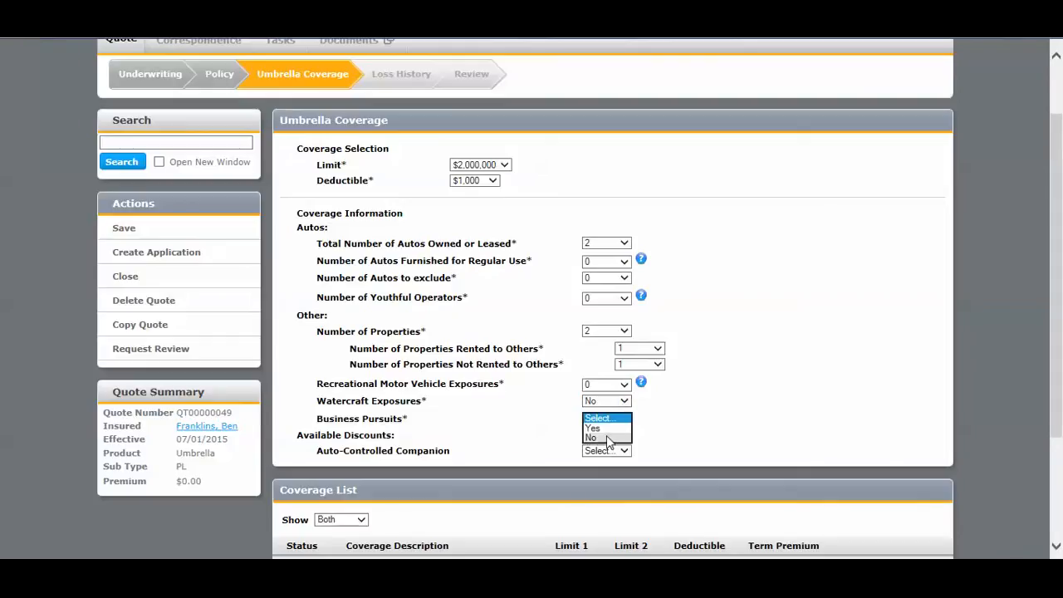
click(608, 428)
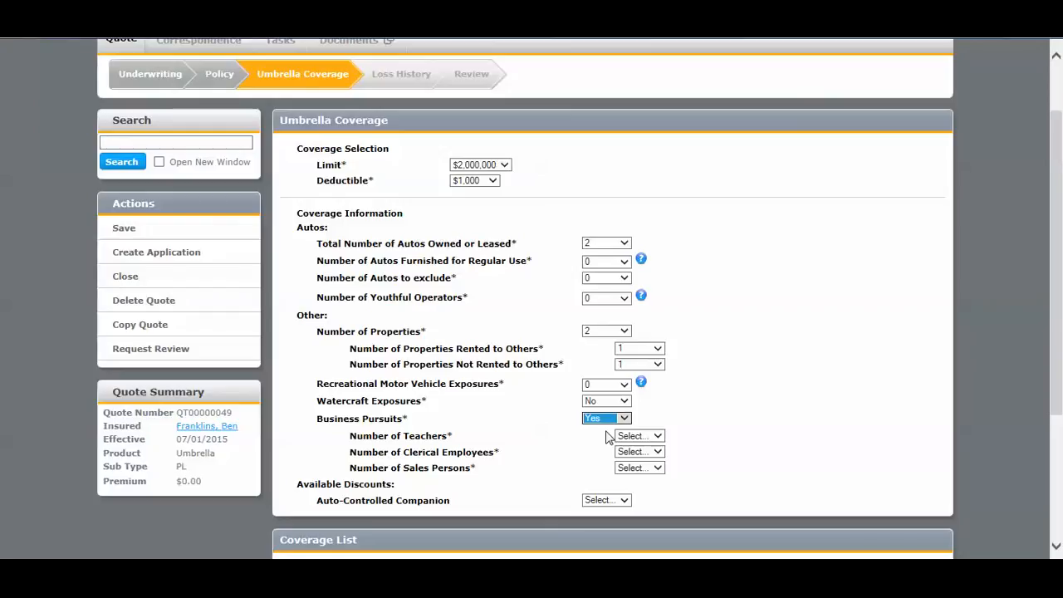
click(611, 419)
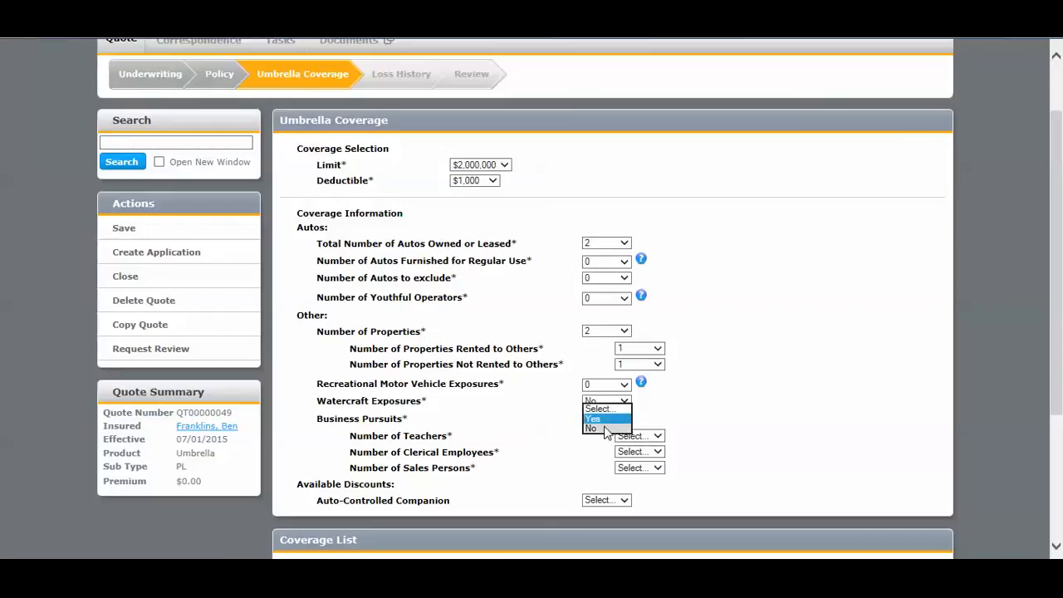
click(605, 429)
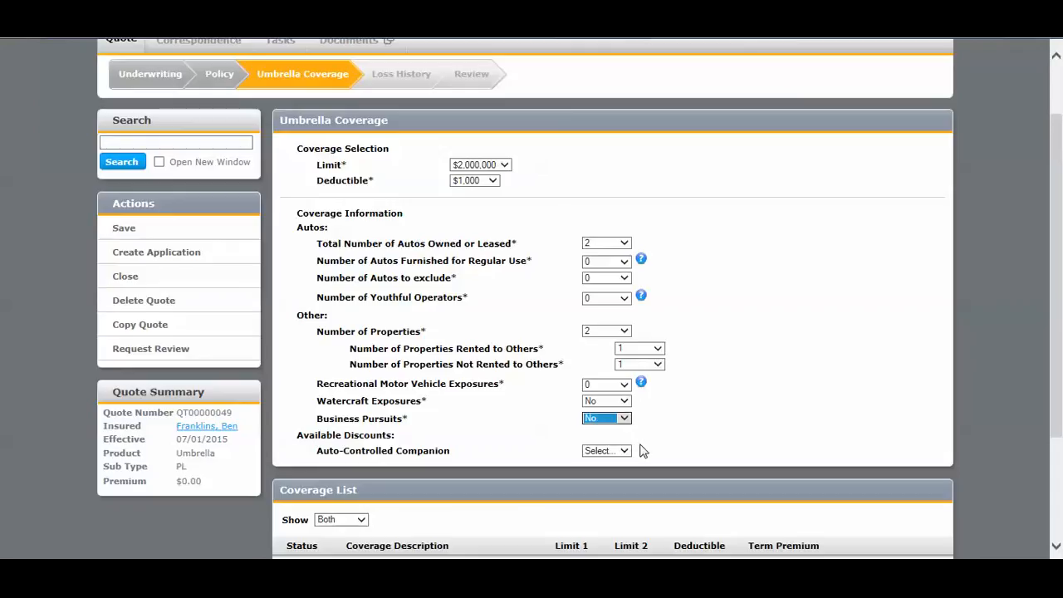
click(628, 449)
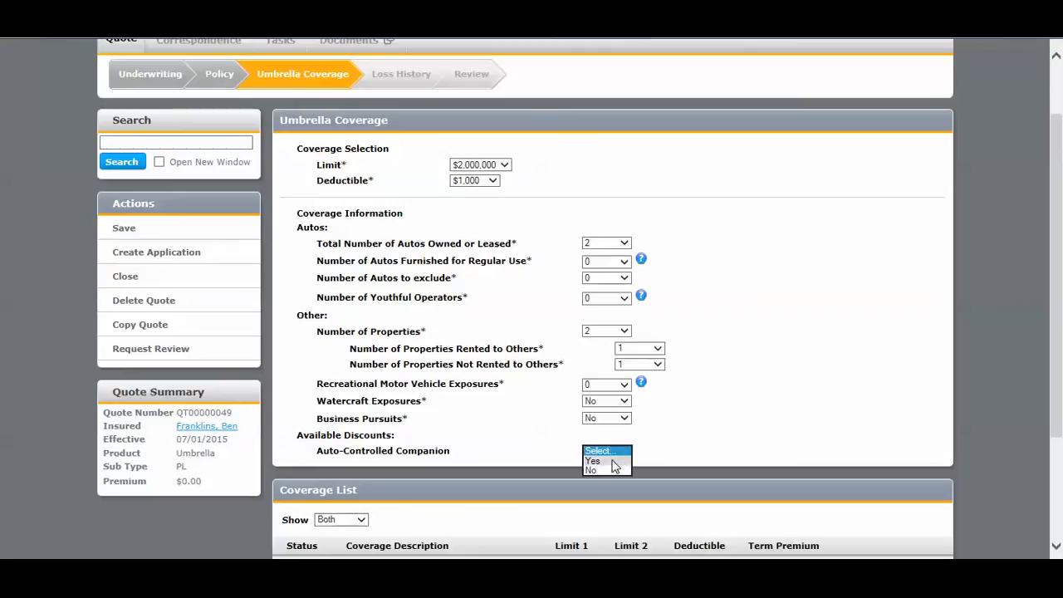
click(618, 461)
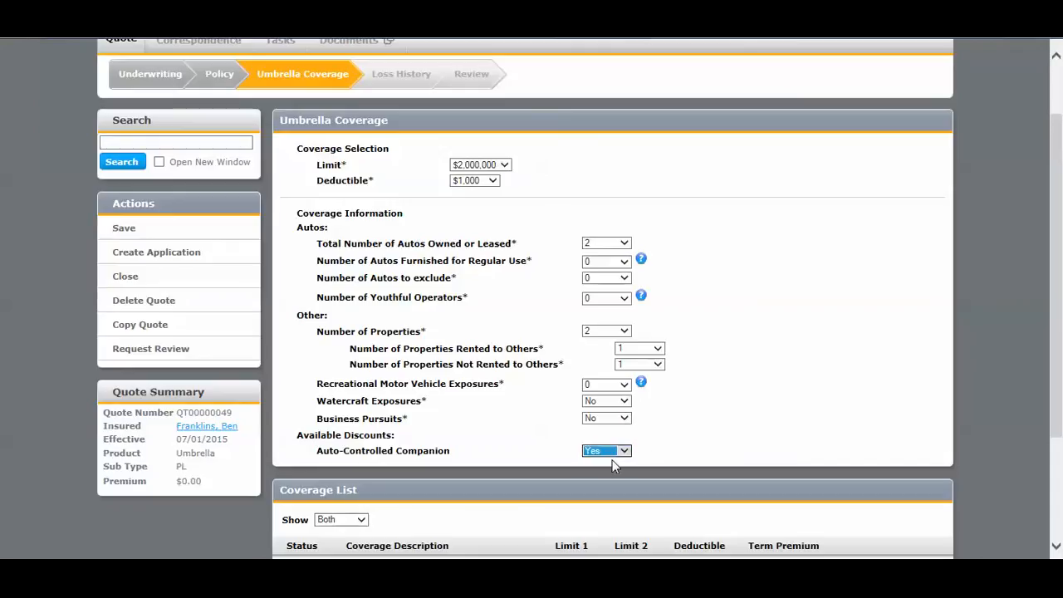
Save the umbrella coverage entries and check the calculated premium in the quote summary and coverage list.
click(186, 240)
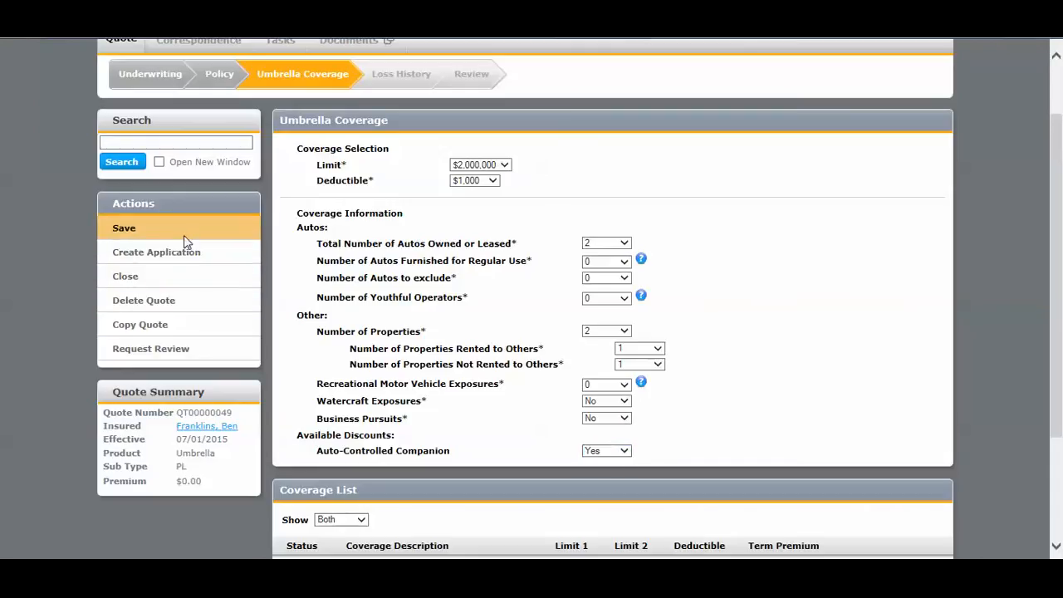
scroll(183, 236, down, 2)
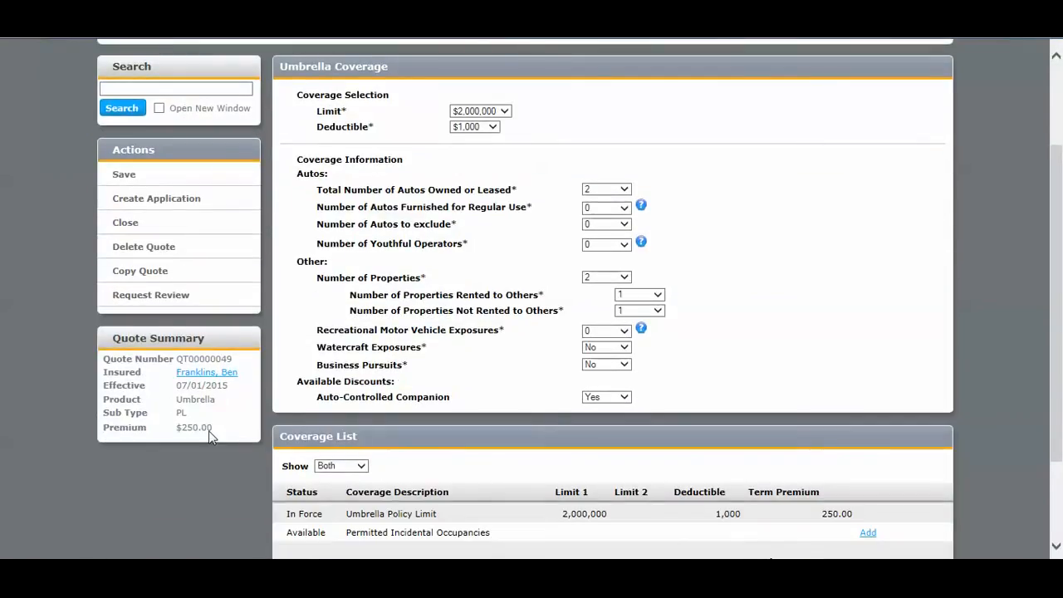
scroll(210, 438, up, 2)
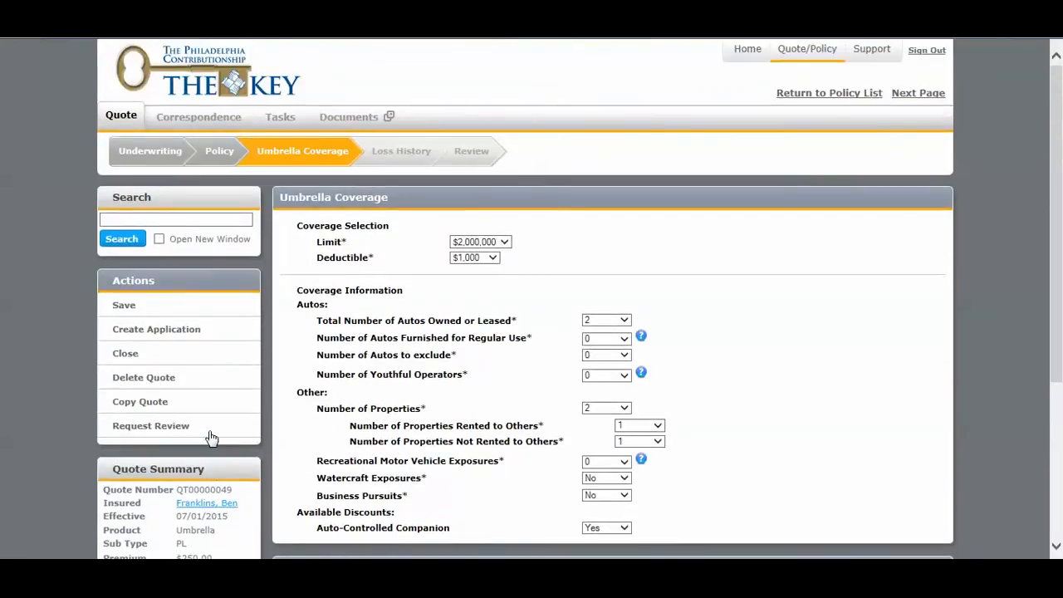
click(485, 166)
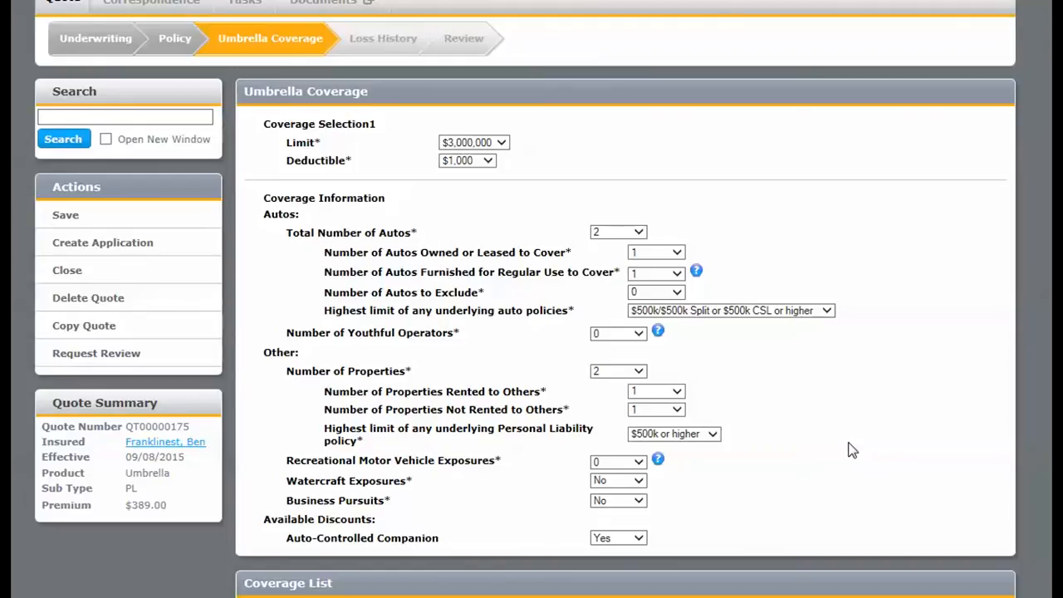
Create an application from the quote and go to its underlying information page.
click(137, 245)
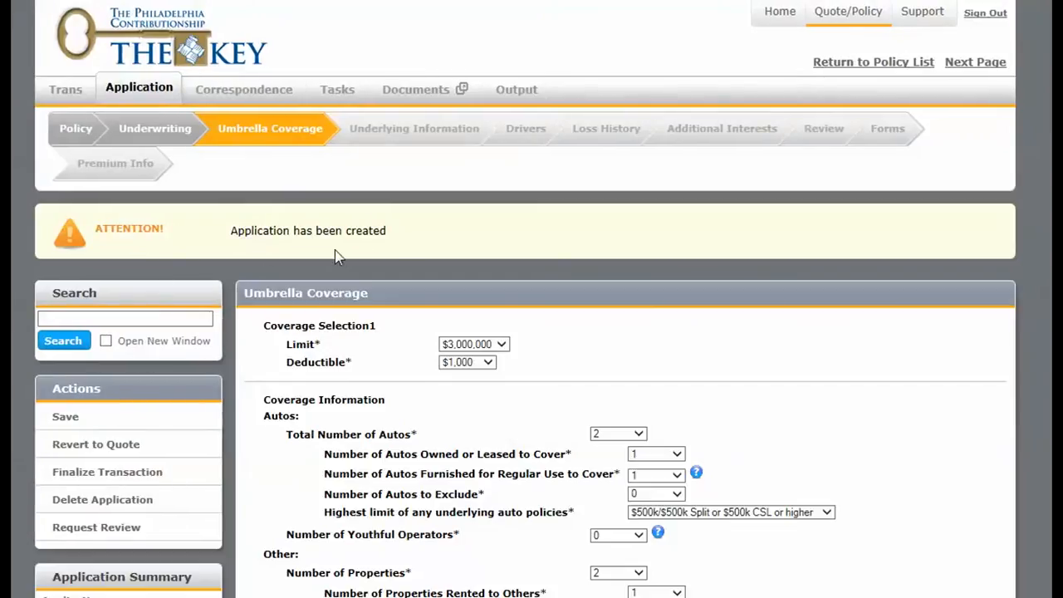
click(398, 136)
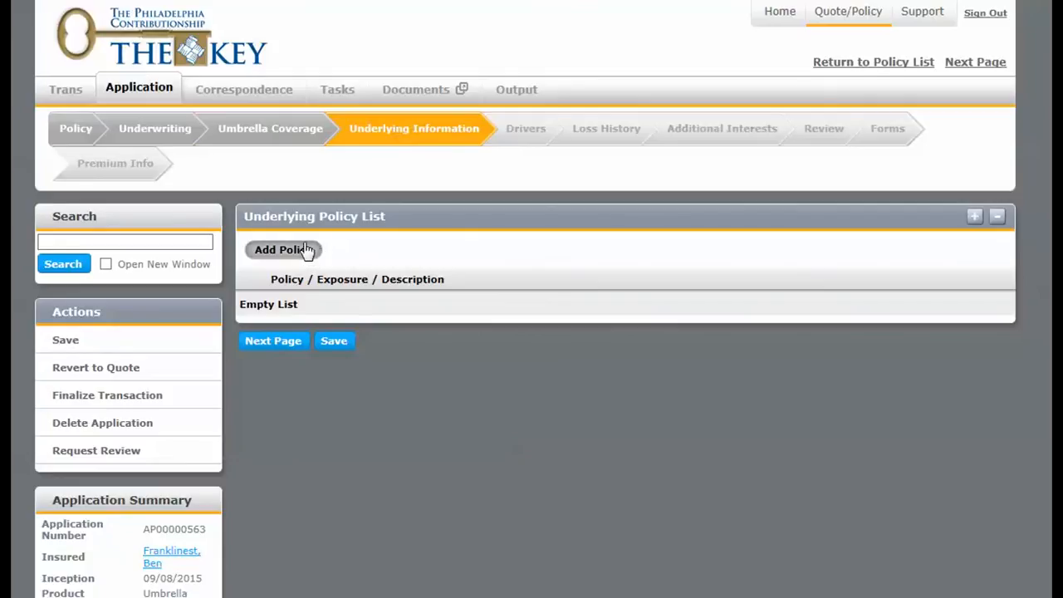
Review the auto and property counts on the umbrella coverage page and return to the underlying information page.
click(305, 143)
scroll(359, 254, down, 1)
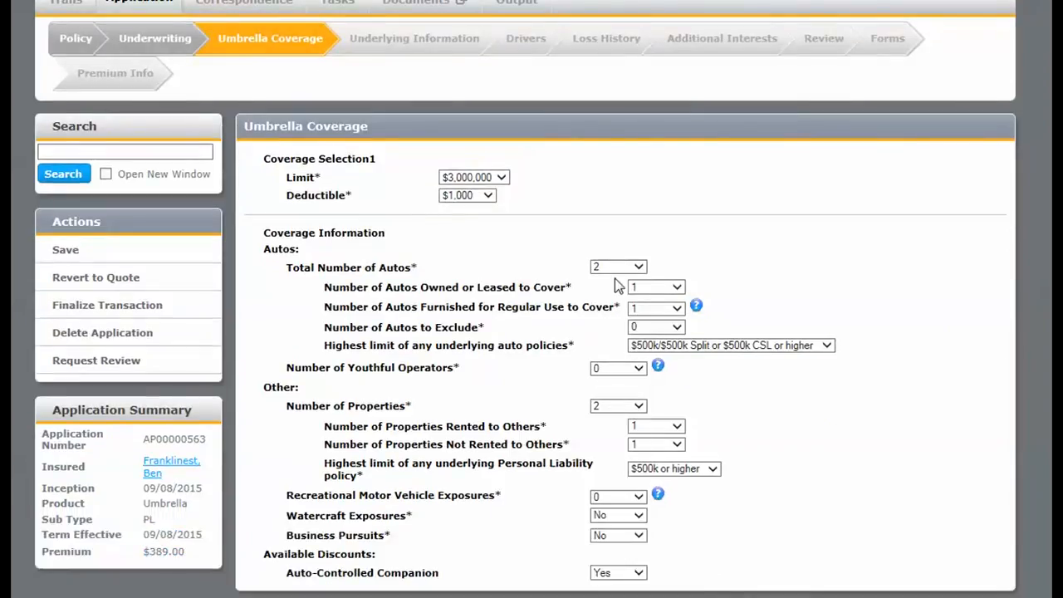
click(438, 55)
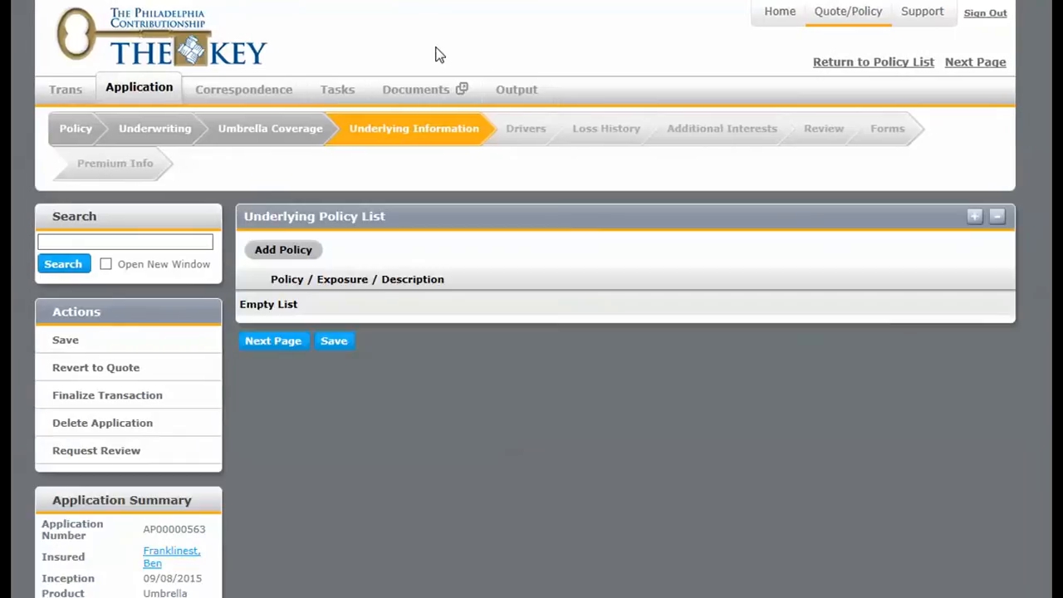
Add an underlying policy of type TPC Property Policy and select the customer's Homeowners policy from the policy lookup.
click(309, 251)
click(422, 176)
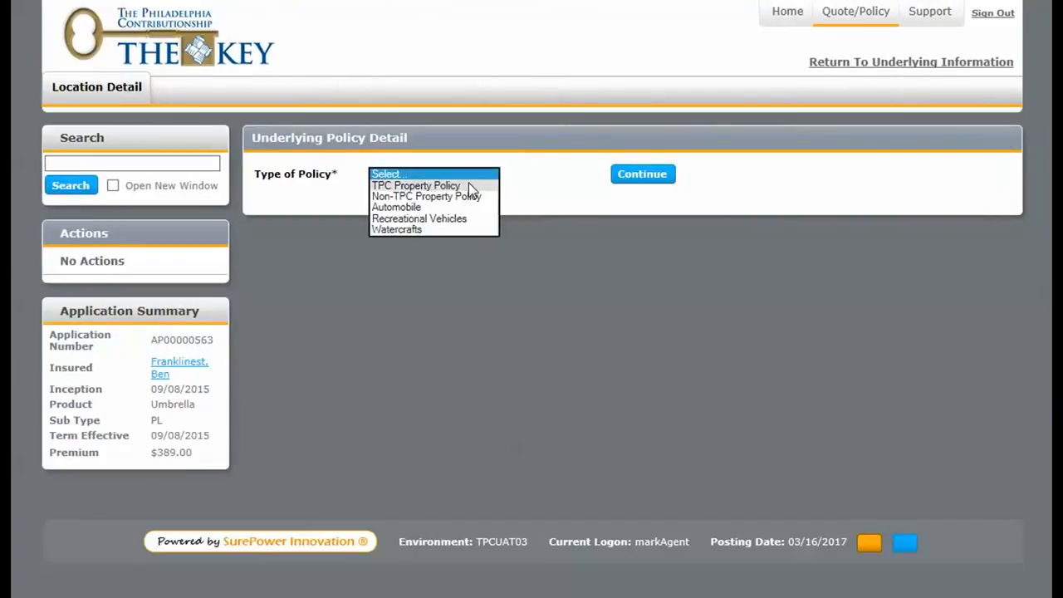
click(468, 185)
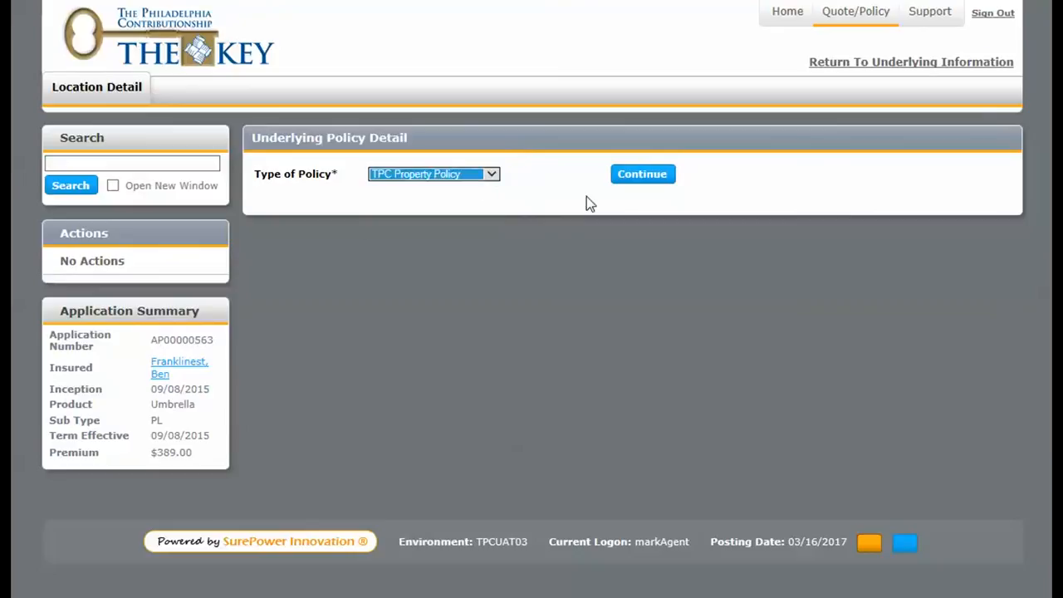
click(628, 176)
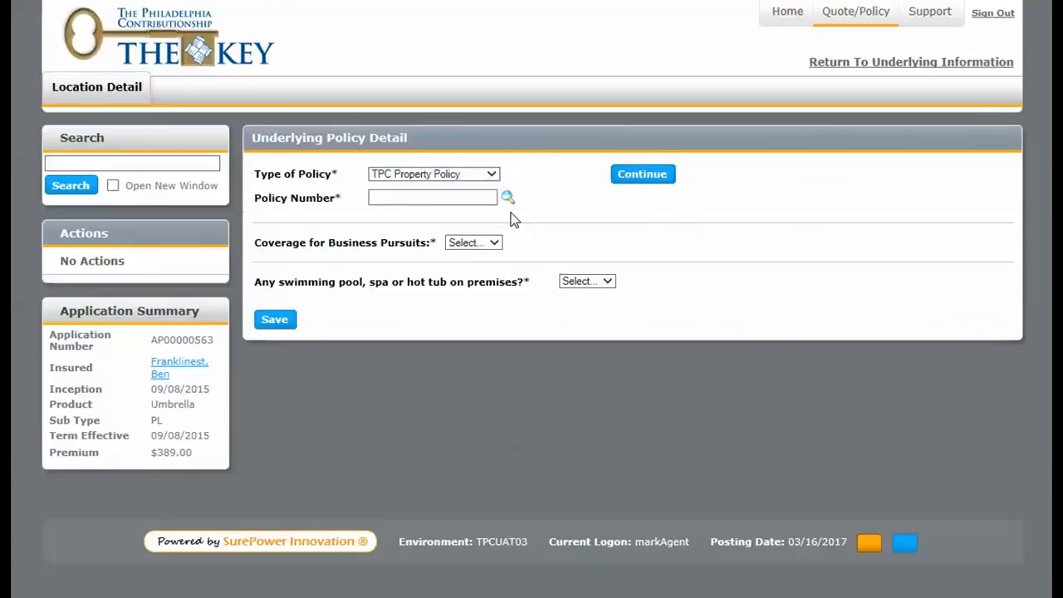
click(506, 199)
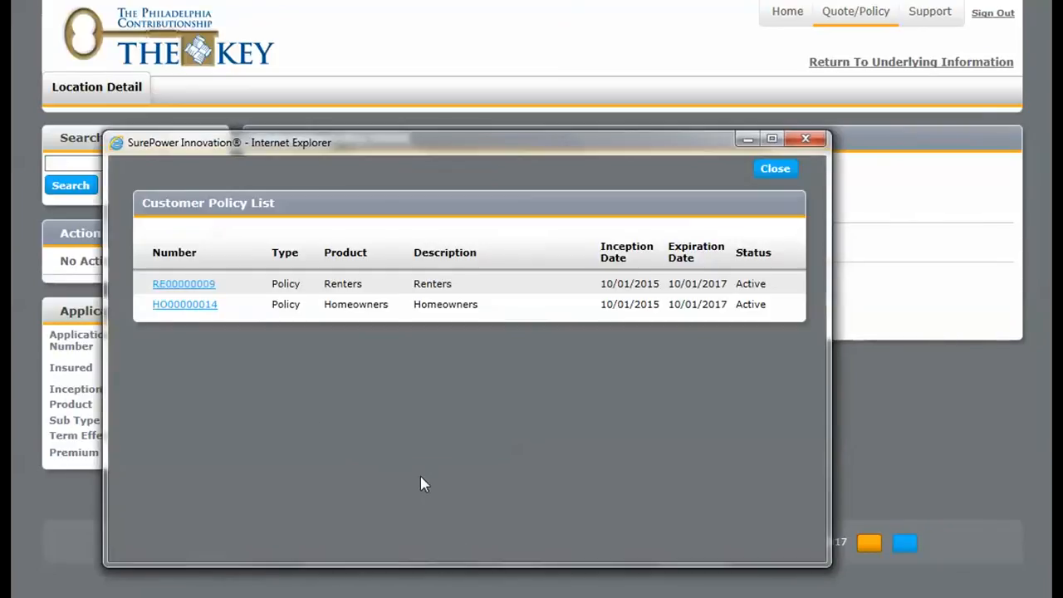
click(188, 307)
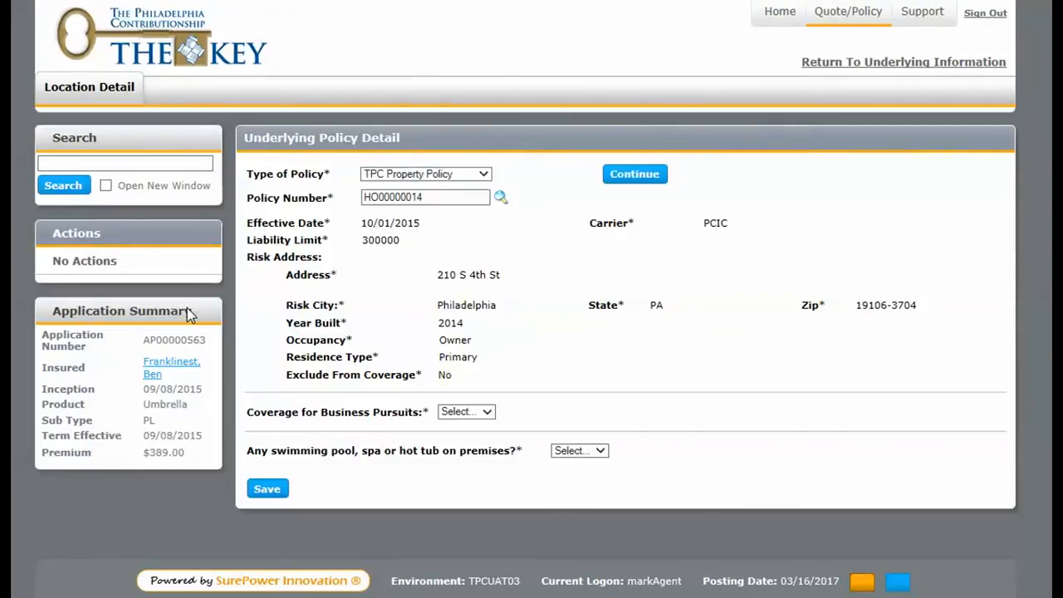
Answer No to business pursuits coverage and to the swimming pool, spa or hot tub question, and save the underlying policy.
click(477, 413)
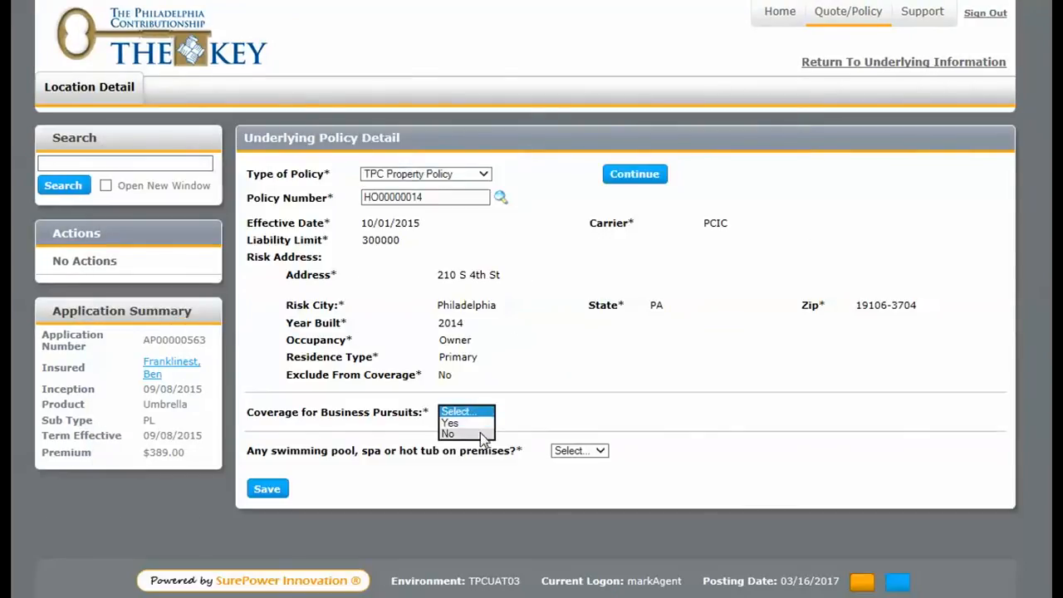
click(480, 432)
click(578, 453)
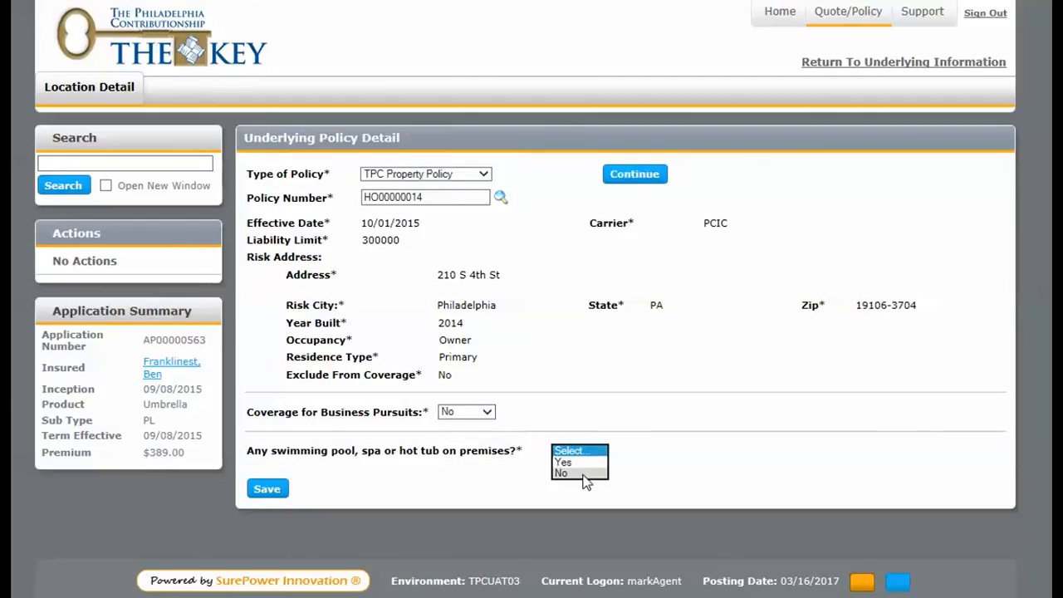
click(573, 472)
click(268, 490)
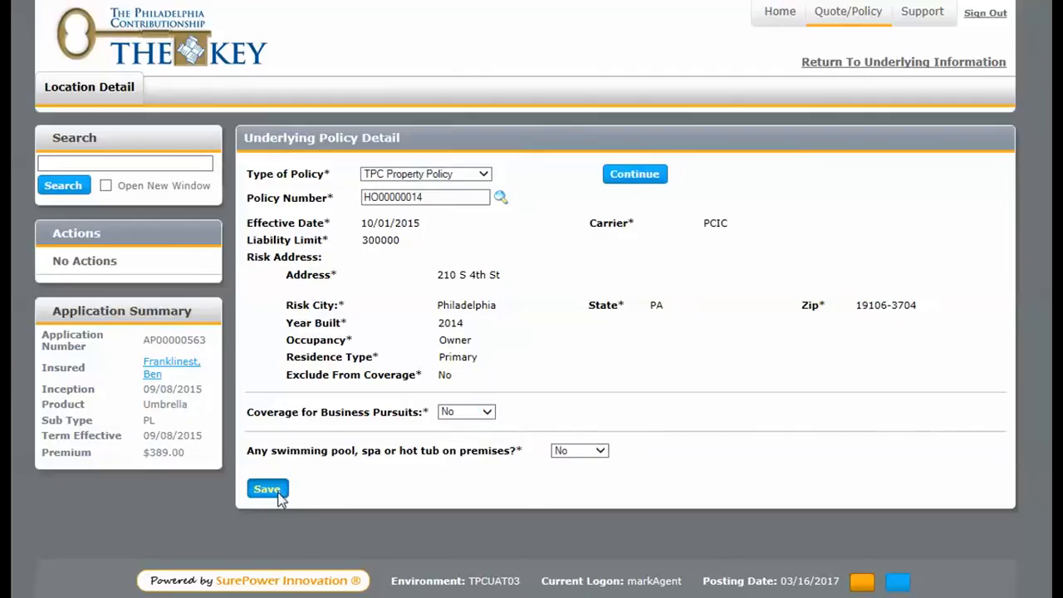
Return to the underlying policy list and add a policy of type Non-TPC Property Policy.
click(879, 65)
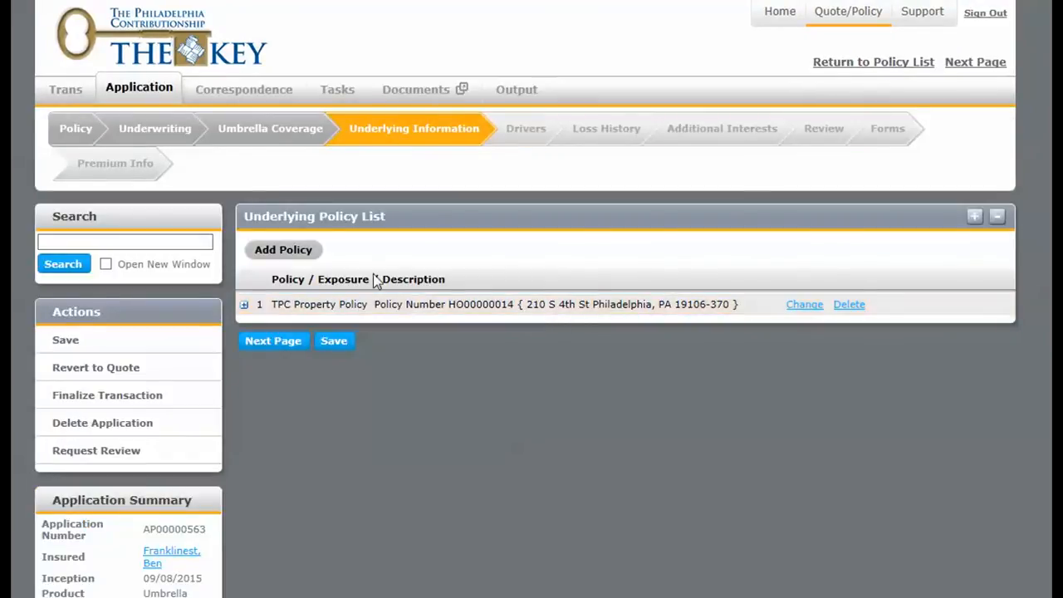
click(307, 250)
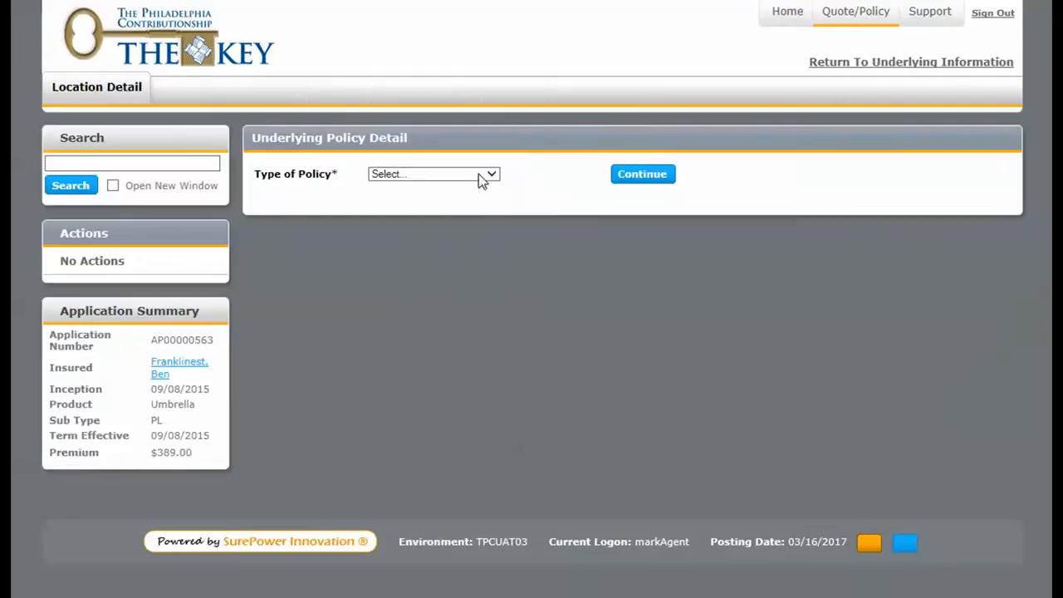
click(480, 176)
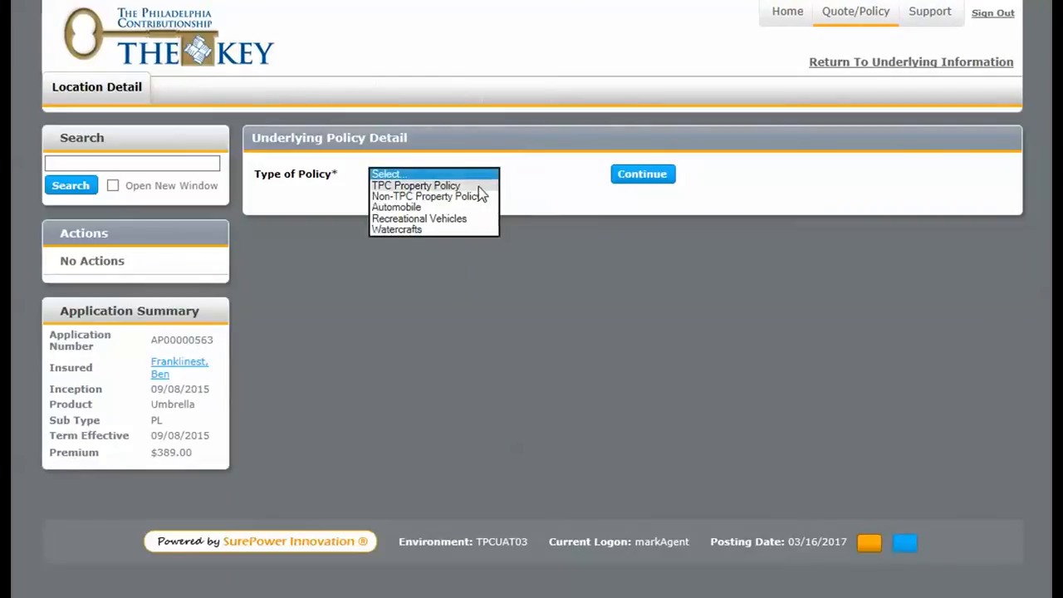
click(469, 198)
click(641, 177)
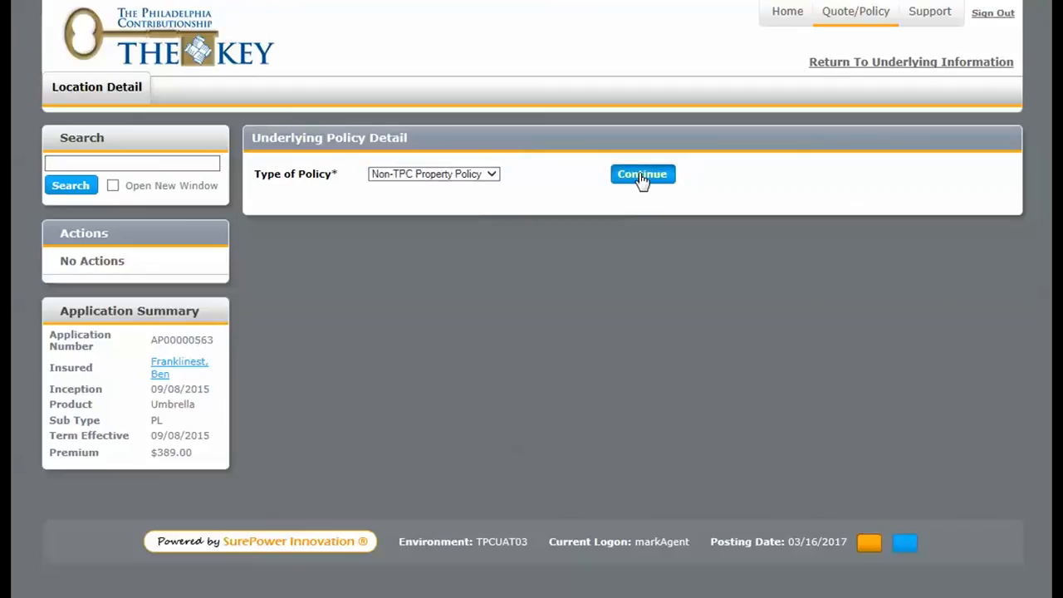
Enter the non-TPC property policy's number and set its effective date to 12/31/2014.
click(414, 193)
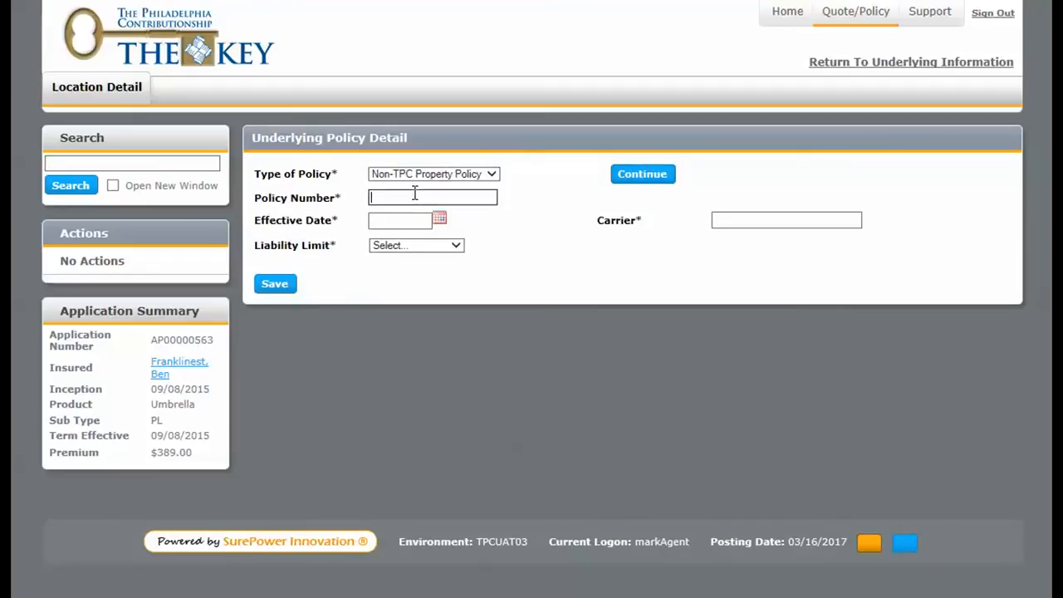
text(123456789)
click(415, 220)
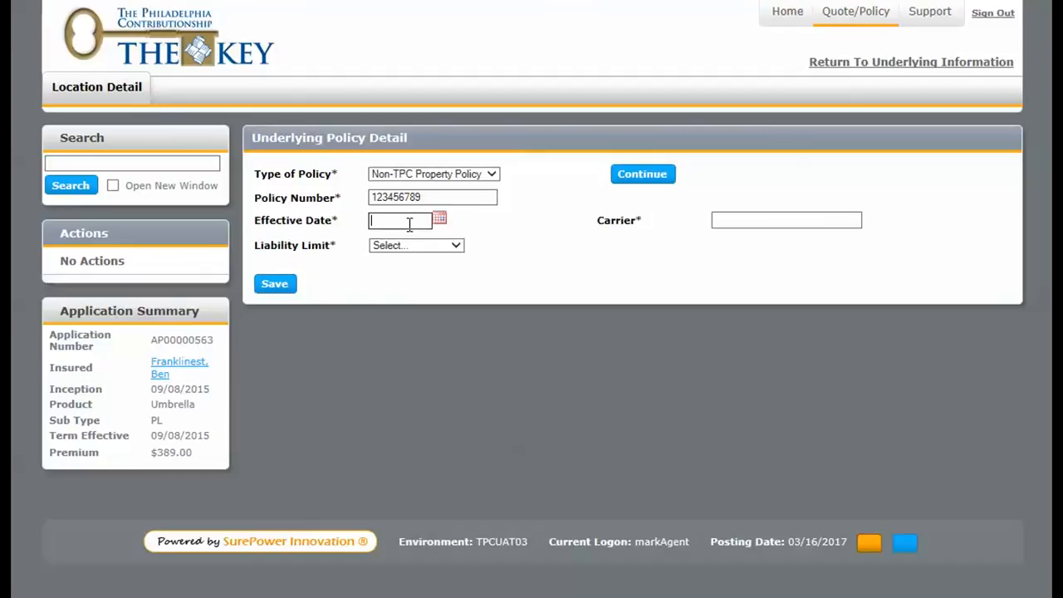
text(12/31/1014)
key(Tab)
Set the carrier to Test Carrier and the liability limit to $200,000, then save the policy and return to the underlying policy list.
text(Tset)
key(BackSpace)
key(BackSpace)
key(BackSpace)
text(est Carrier)
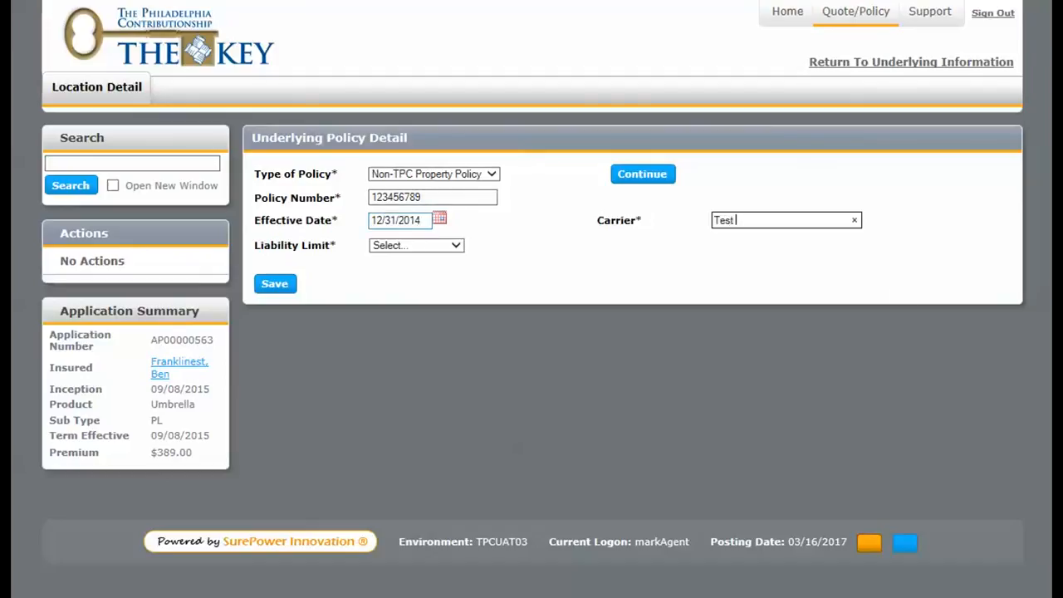
click(442, 247)
click(440, 270)
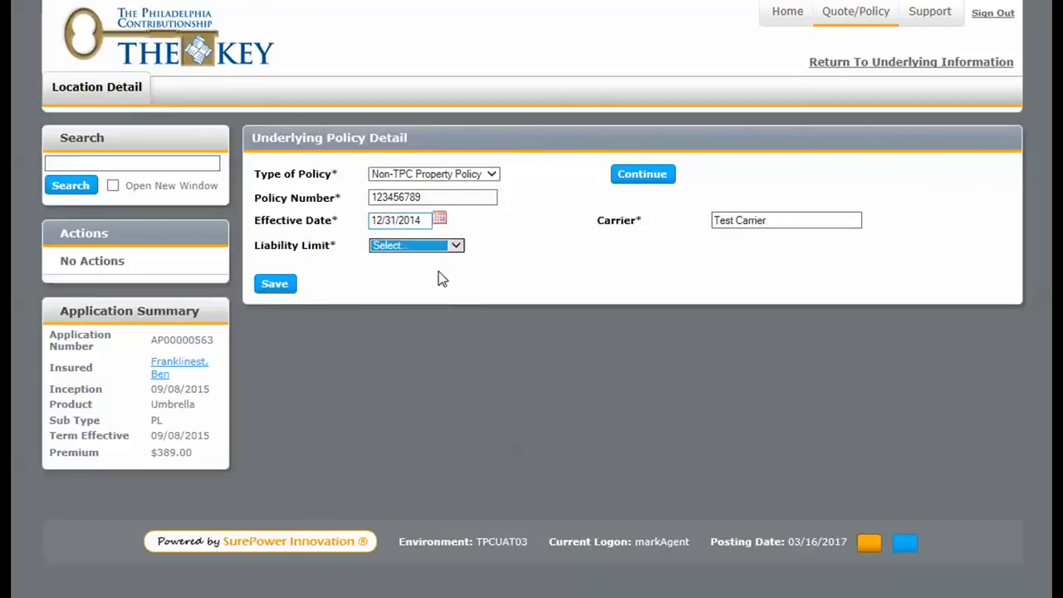
click(292, 285)
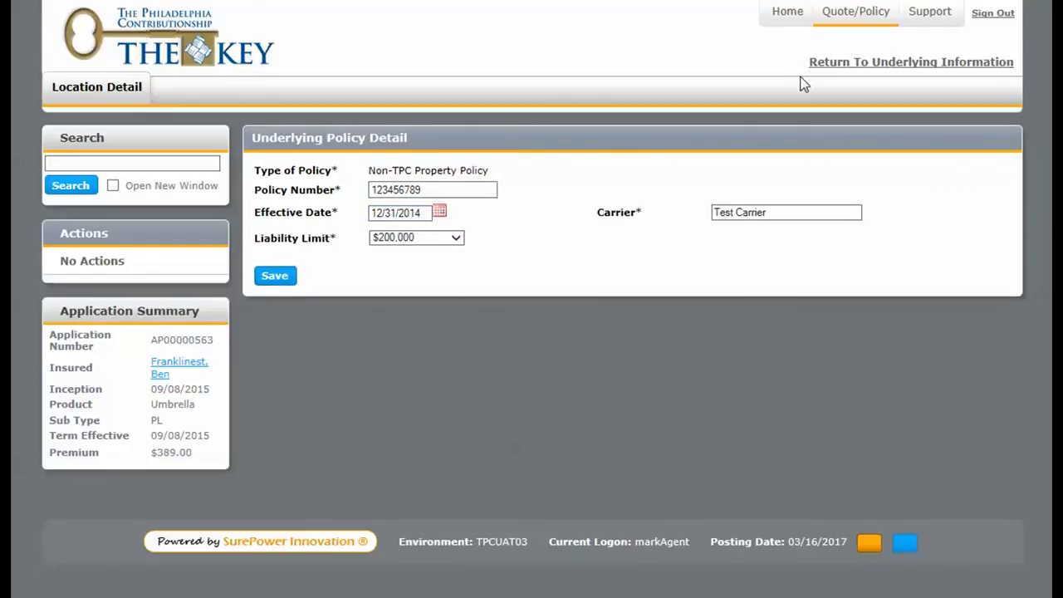
click(830, 62)
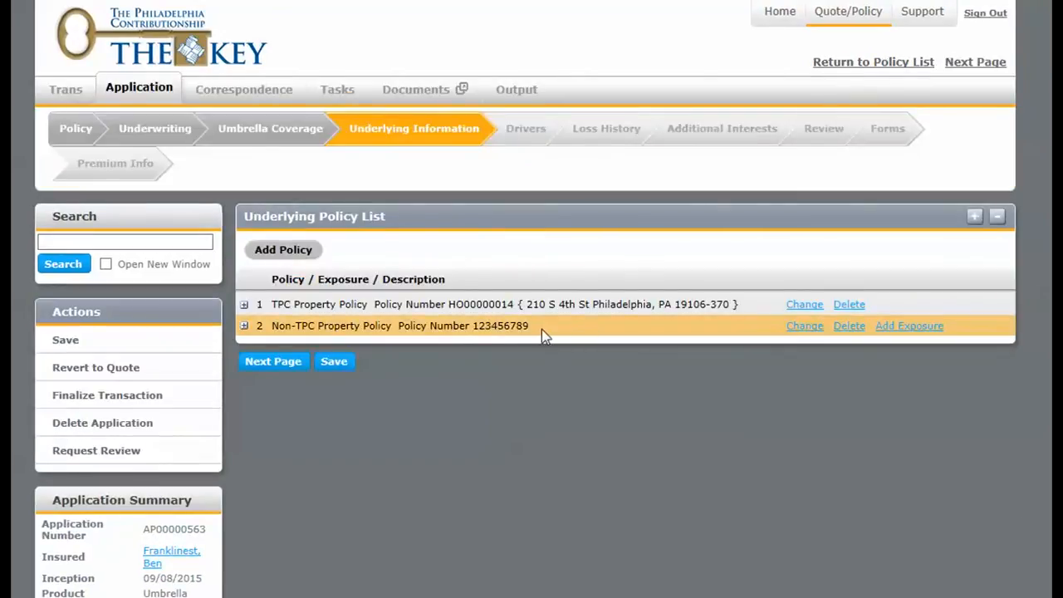
Add an exposure to the Non-TPC Property Policy and enter the risk's street address and city.
click(927, 329)
click(532, 238)
text(123)
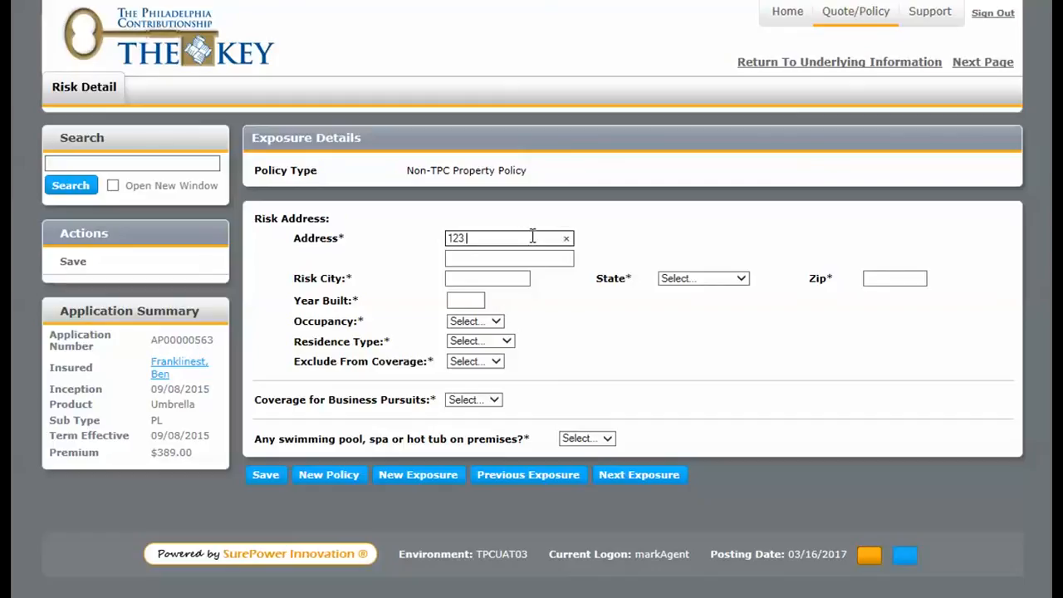
text( Main St)
key(Tab)
key(Tab)
text(Philadelphia)
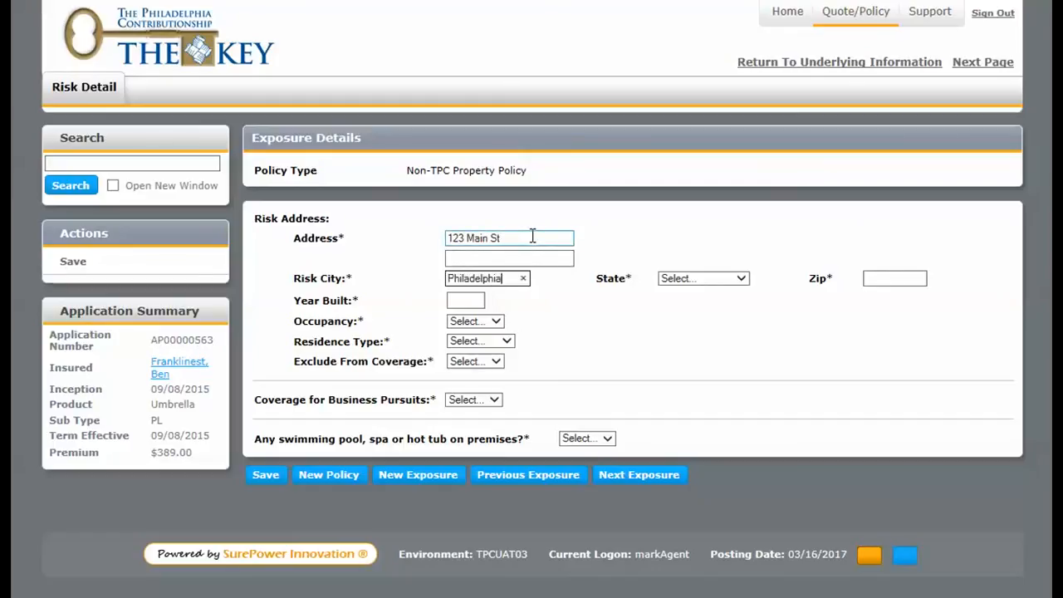
Enter the risk's state and zip code, year built 2000 and occupancy Owner.
key(Tab)
text(p)
key(Tab)
text(1910)
key(Tab)
text(2000)
key(Tab)
key(Down)
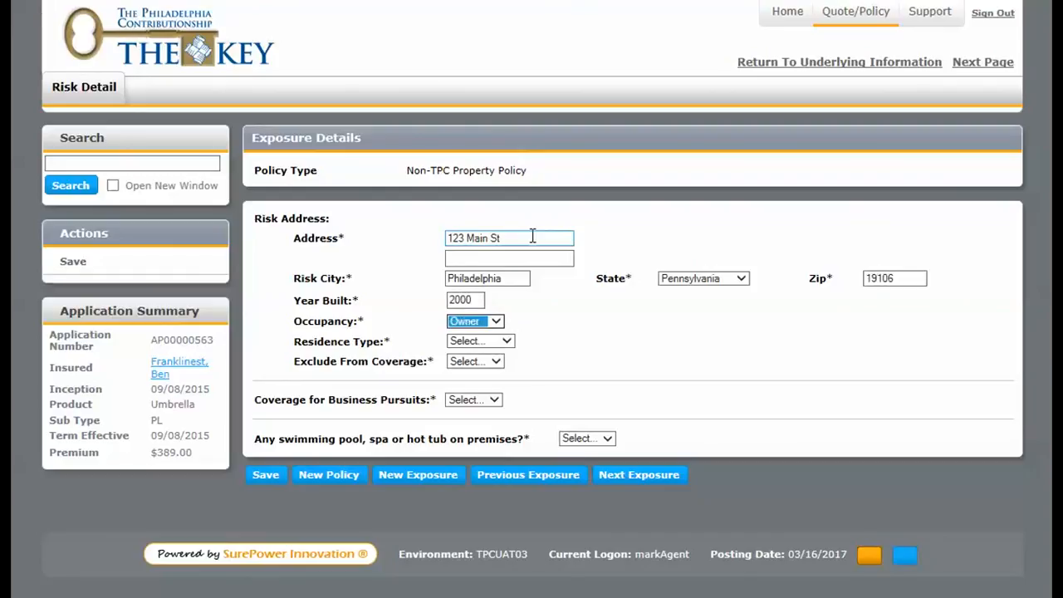
Set residence type to Primary, answer No to coverage exclusion, business pursuits and swimming pool, and save the exposure before returning to the policy list.
key(Tab)
key(Down)
key(Tab)
key(Down)
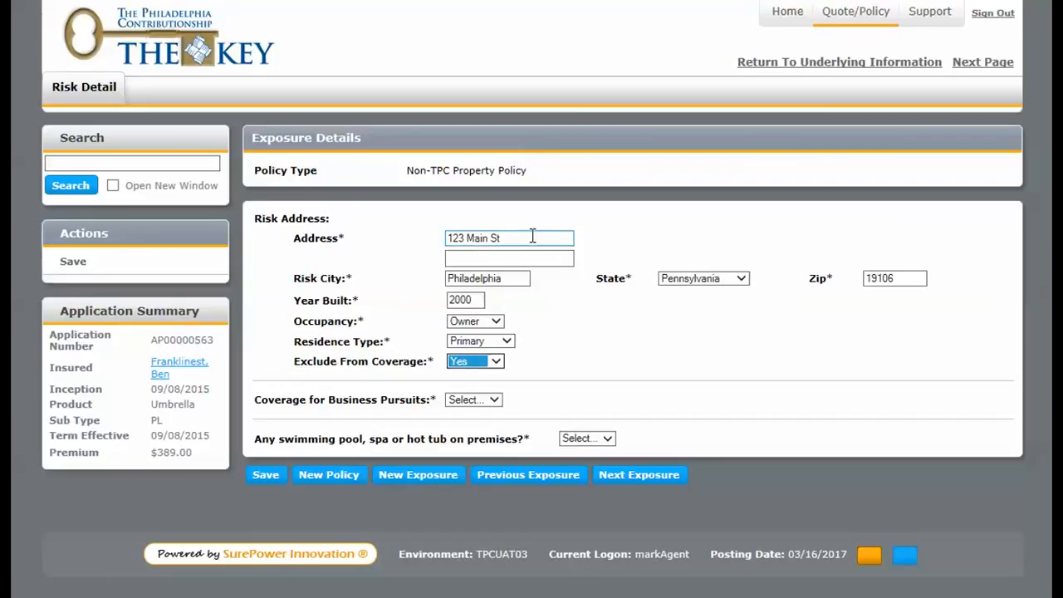
key(Tab)
key(Down)
key(Down)
key(Tab)
key(Down)
key(Down)
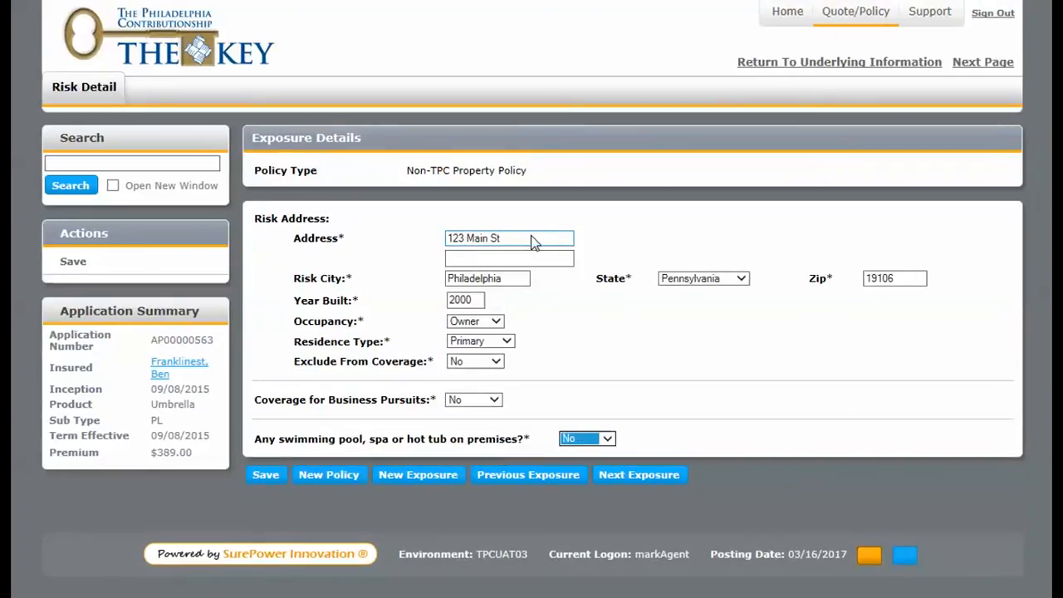
click(270, 483)
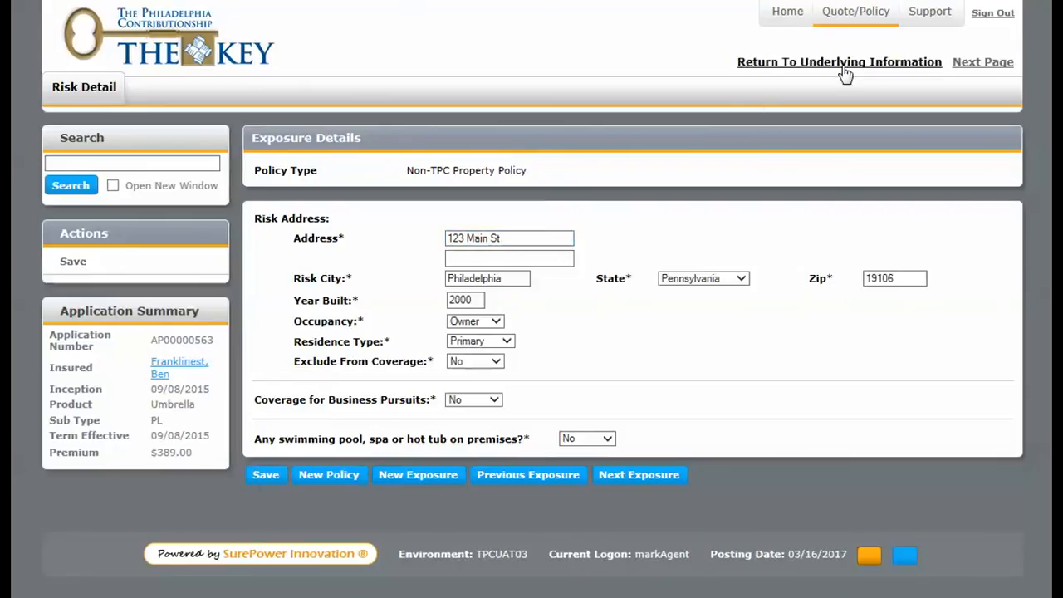
click(845, 63)
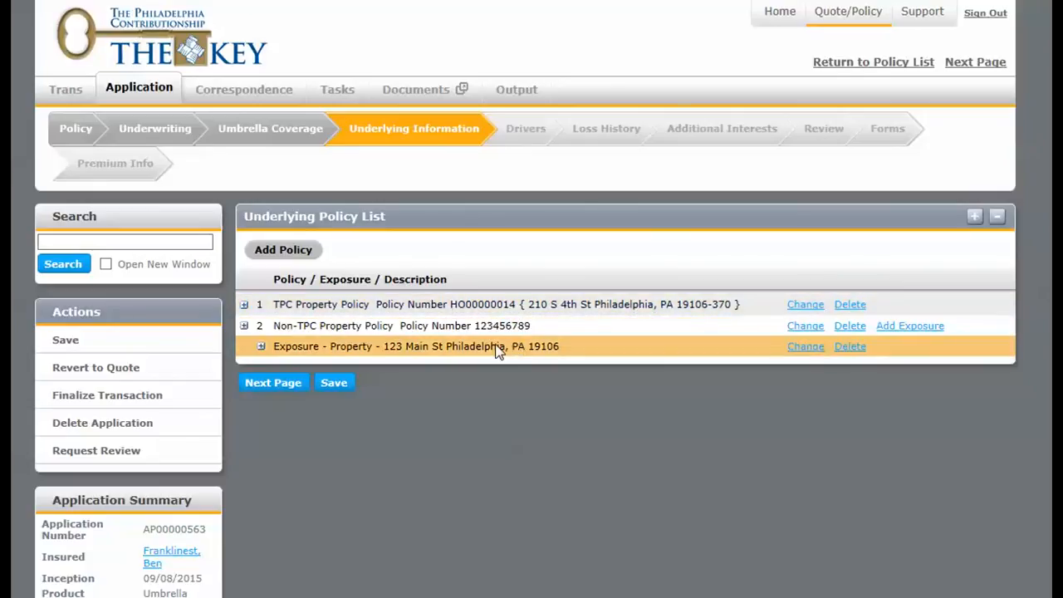
Add another underlying policy of type Automobile and continue to its details.
click(304, 259)
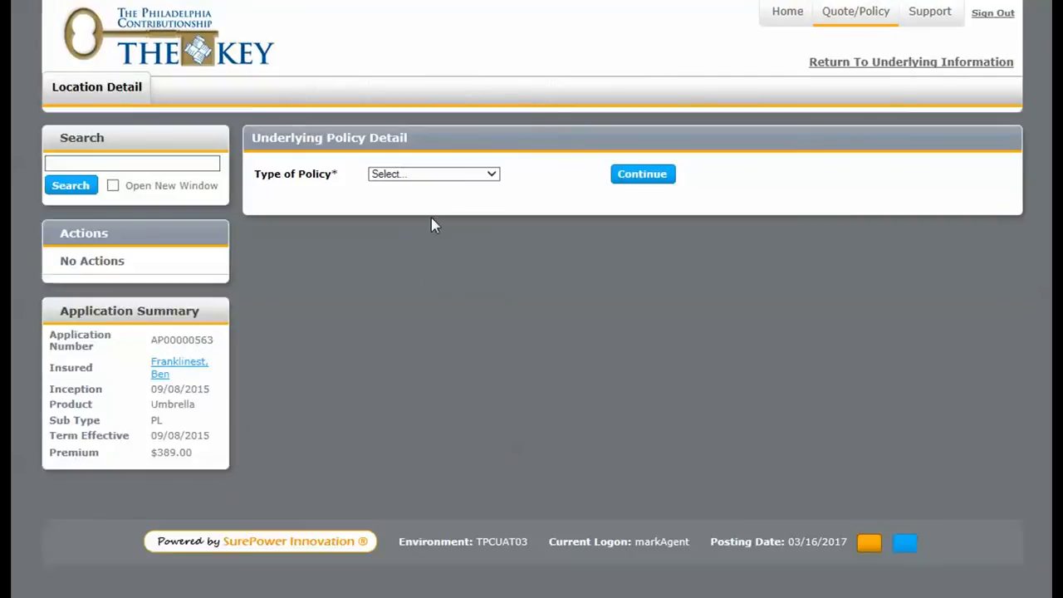
click(454, 177)
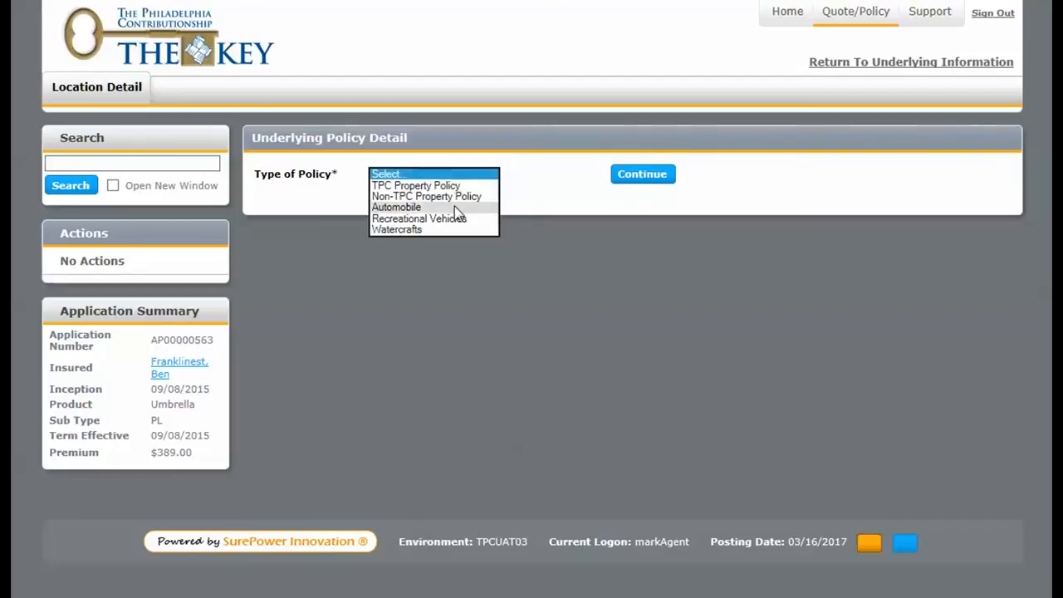
click(454, 206)
click(639, 176)
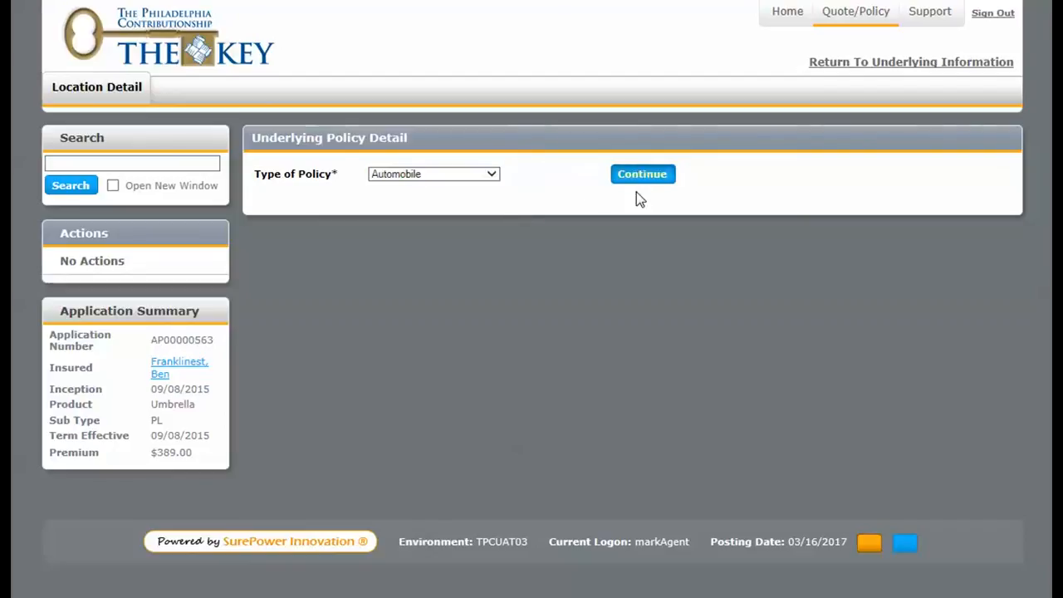
Enter the automobile policy's number, effective date 12/31/2014 and carrier Test Auto Carrier.
click(520, 196)
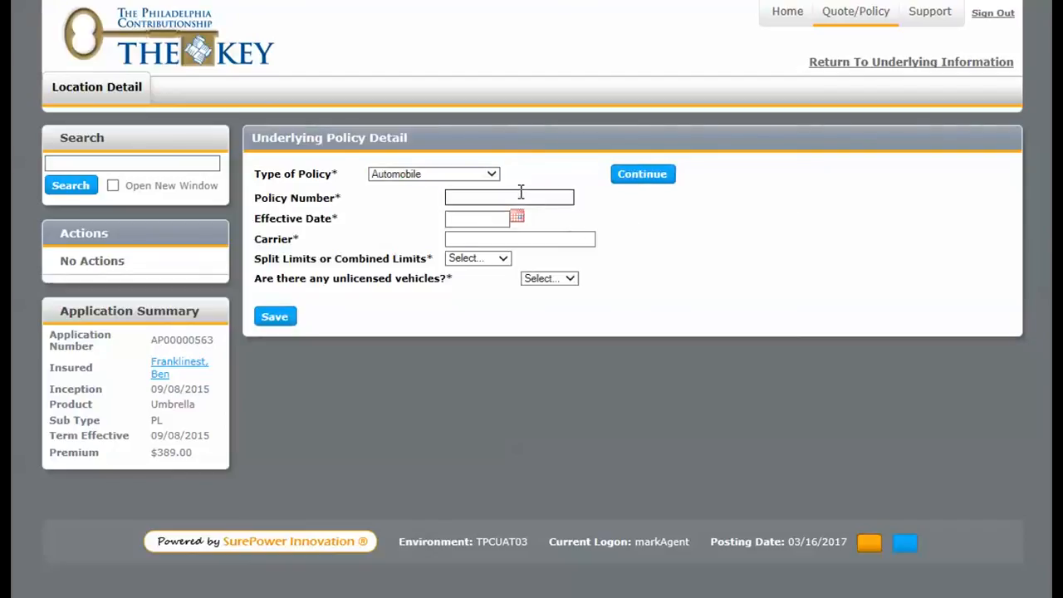
text(123456789)
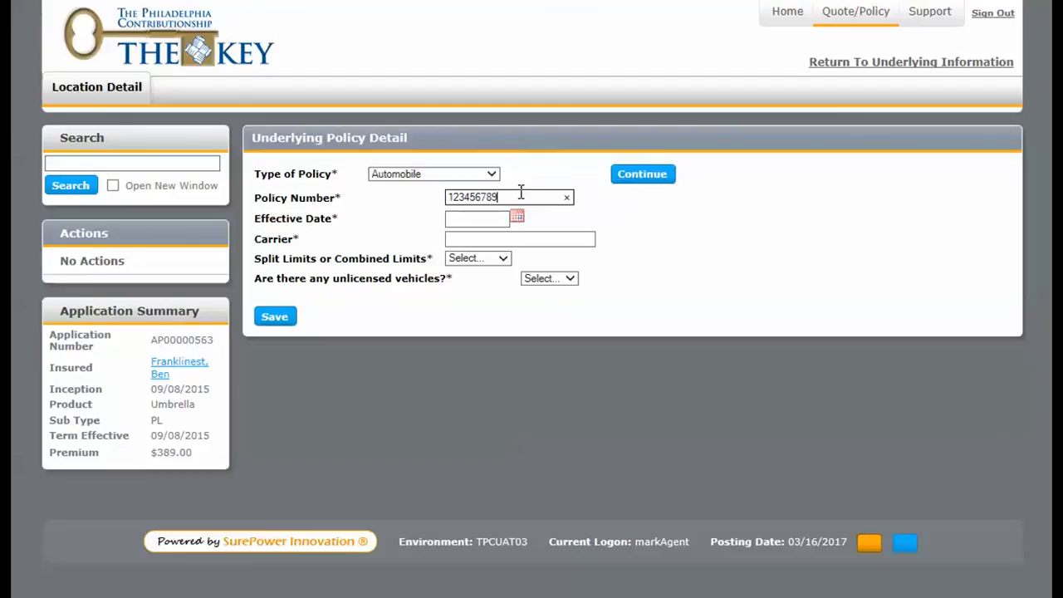
click(498, 218)
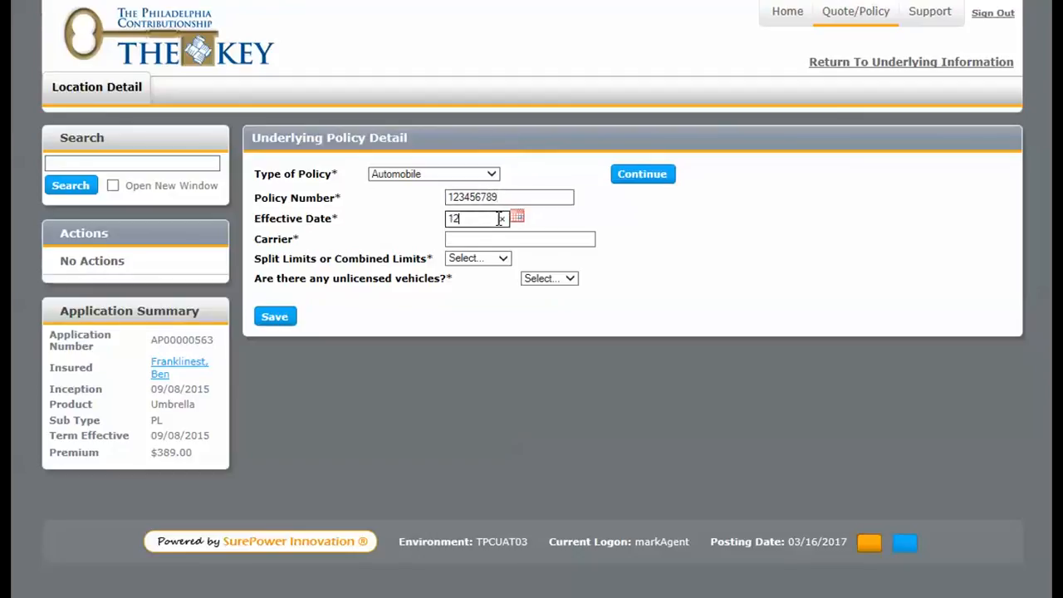
text(12/31/14)
click(520, 237)
text(Test )
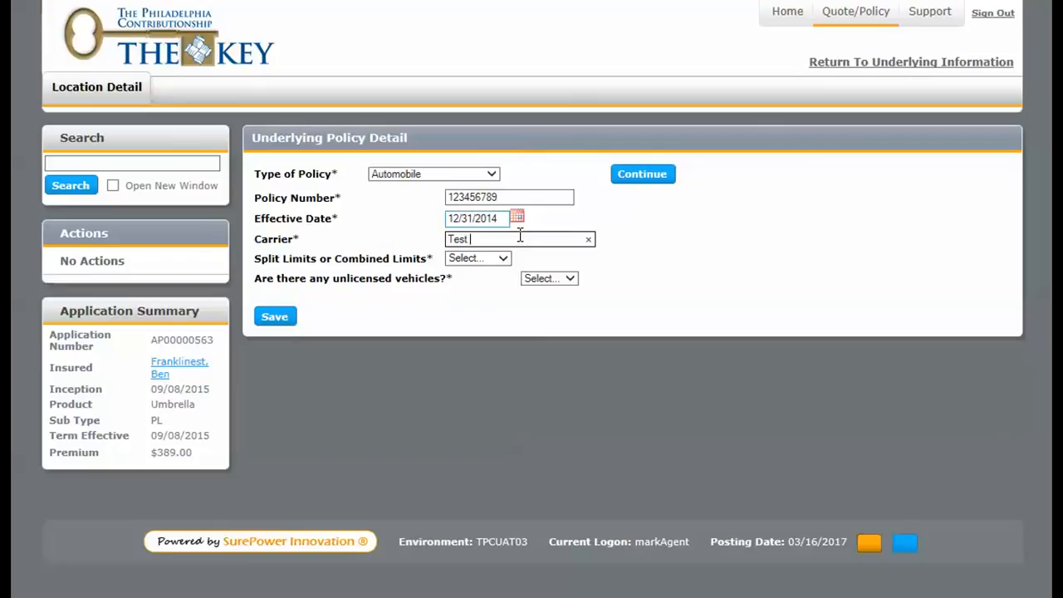
text(Auto Carrier)
Choose Combined limits of $750,000, answer No to unlicensed vehicles, and save the automobile policy before returning to the policy list.
click(496, 258)
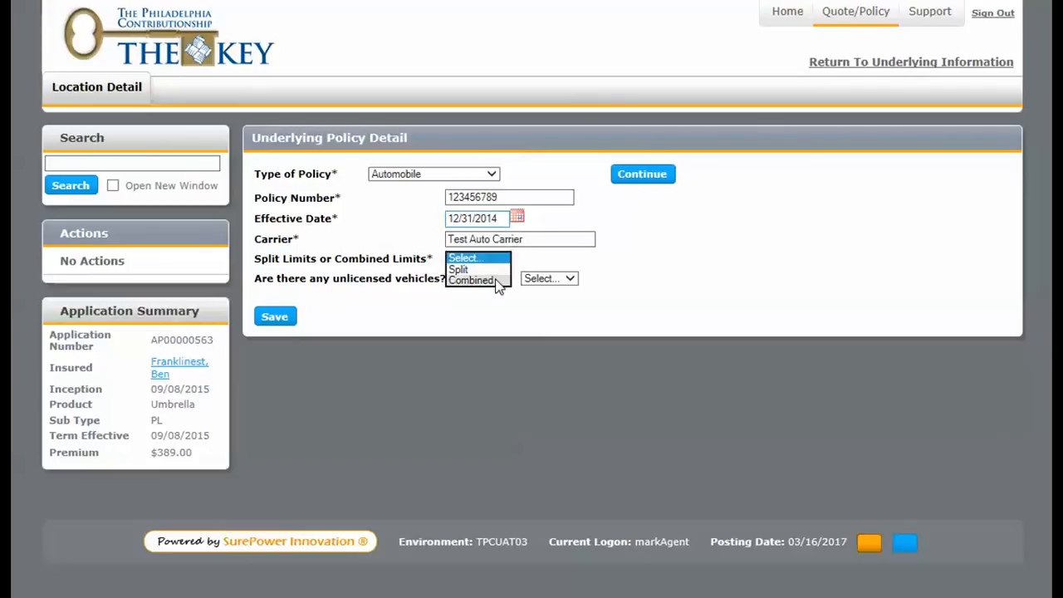
click(495, 281)
click(498, 283)
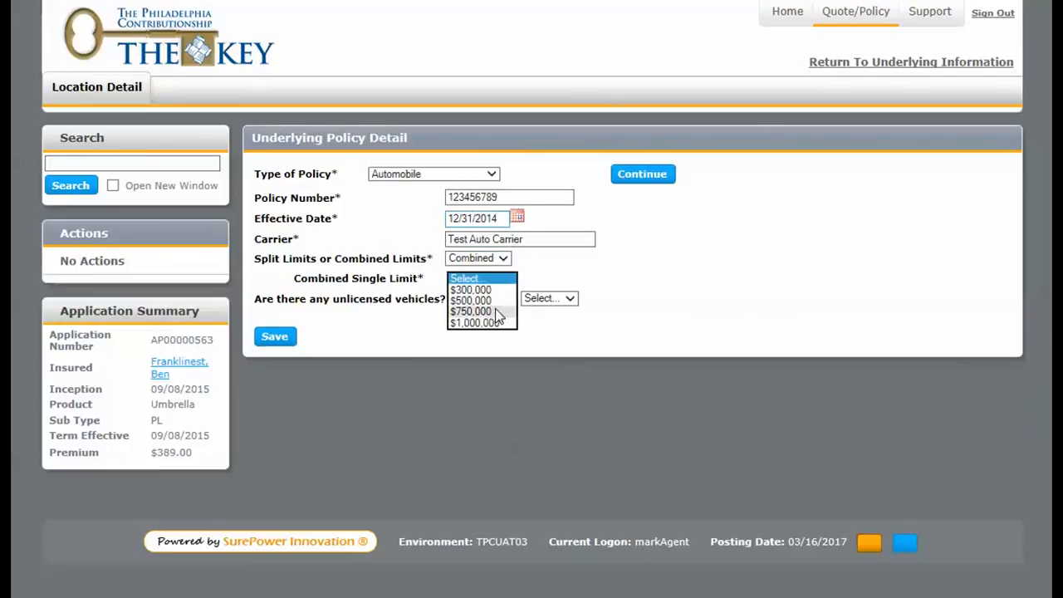
click(496, 312)
click(552, 300)
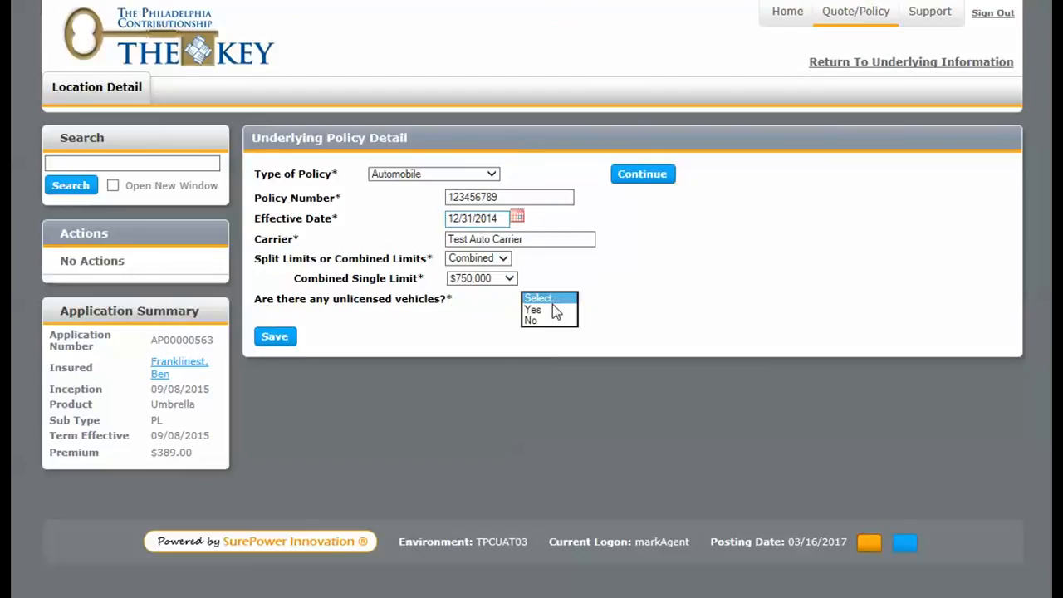
click(560, 322)
click(273, 336)
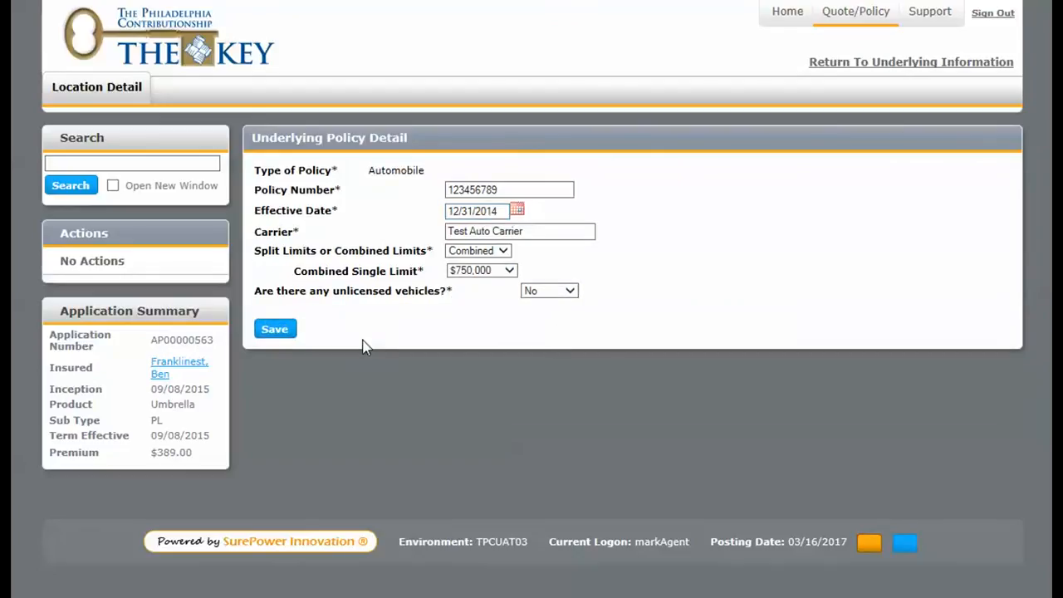
click(993, 66)
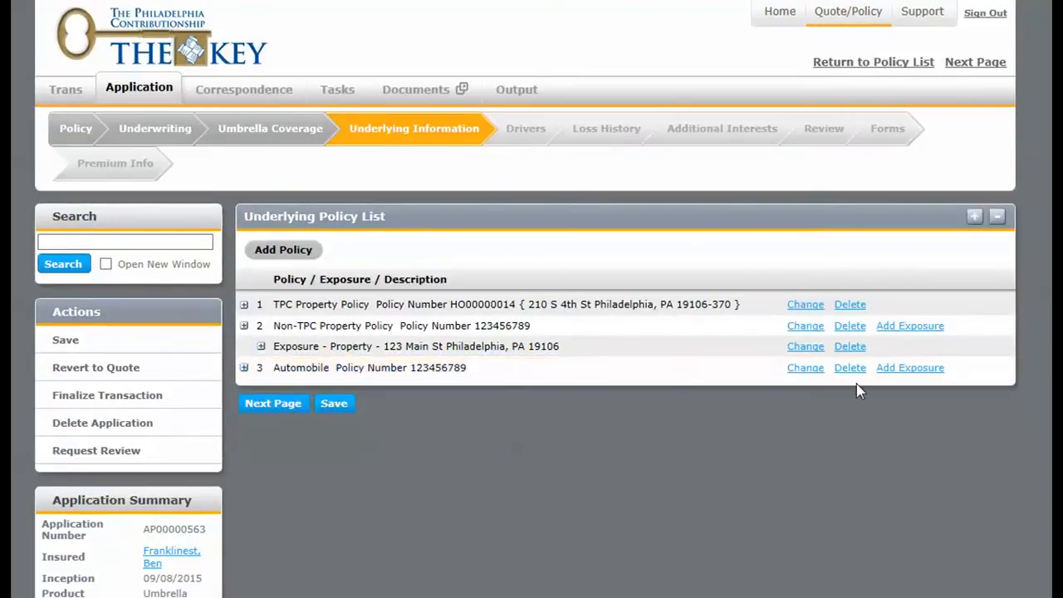
Add a vehicle exposure to the automobile policy with year 2014, make Honda, model Demo and its VIN, and save it.
click(910, 369)
click(436, 219)
text(2014)
key(Tab)
text(Honda)
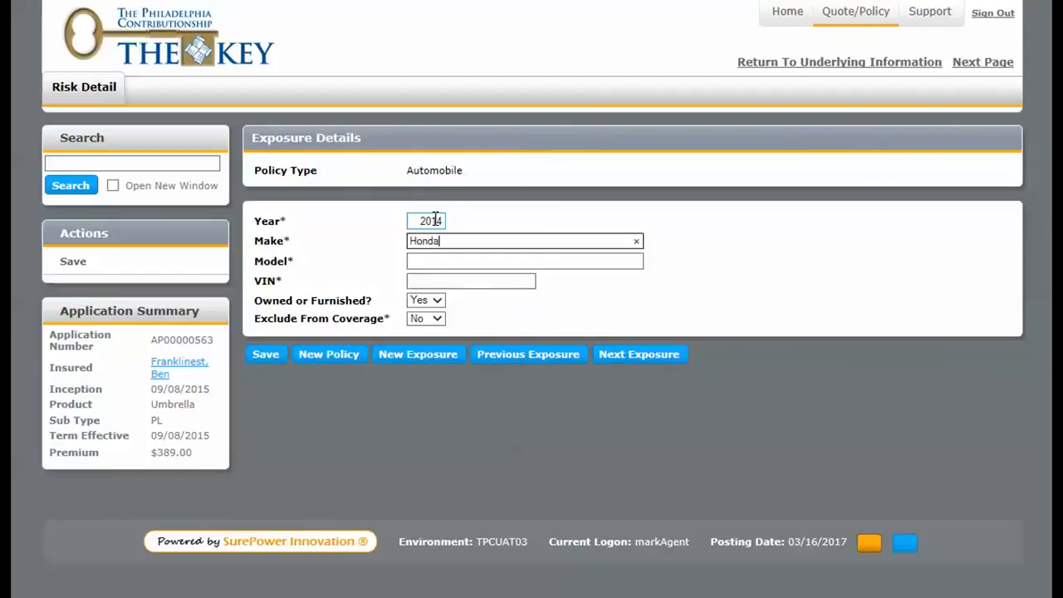
key(Tab)
text(Dem)
key(Tab)
text(1)
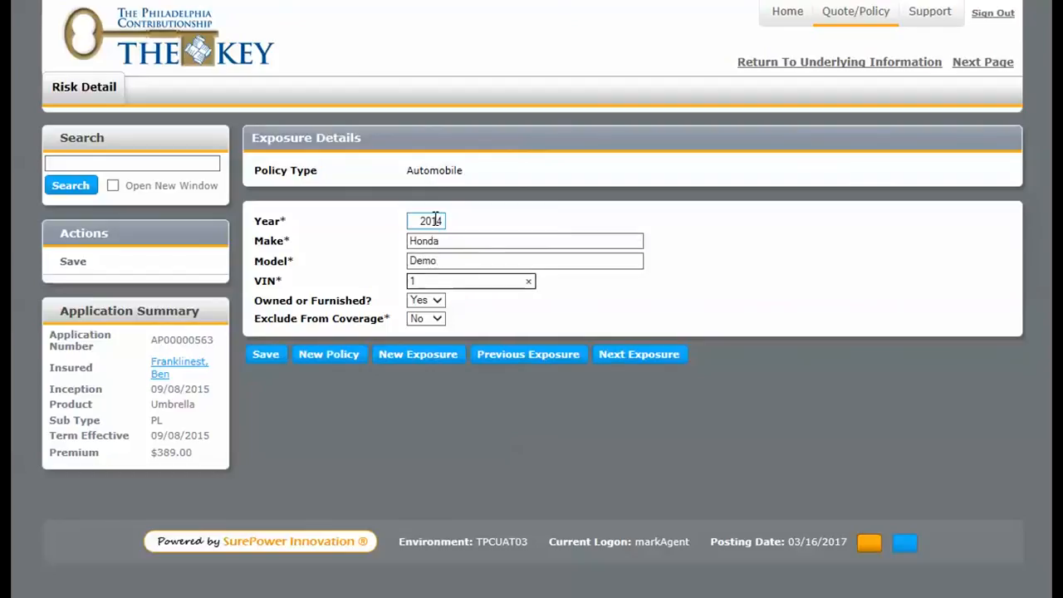
text(122334455)
click(281, 359)
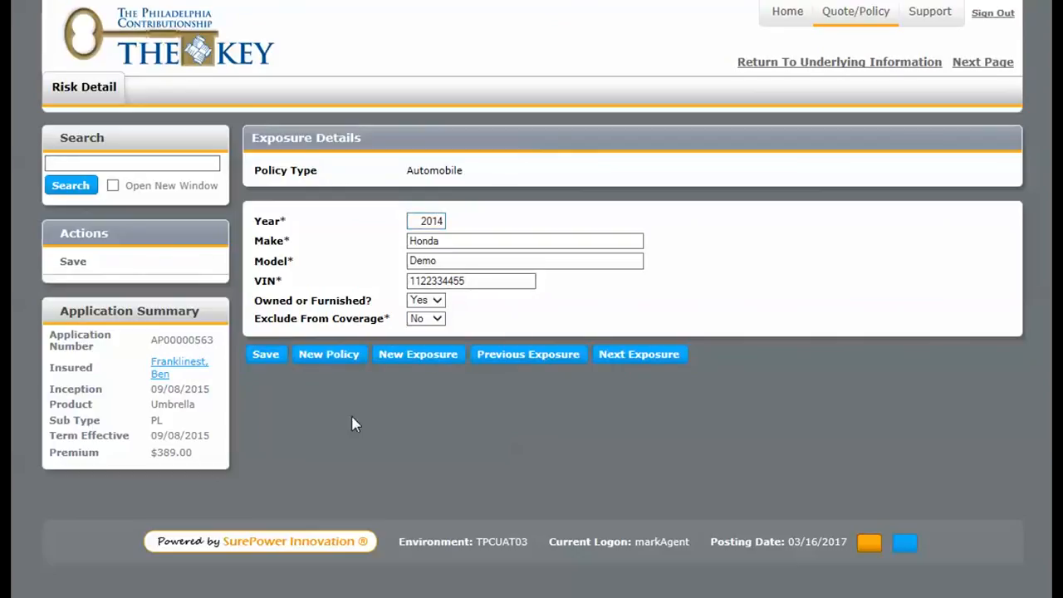
Add a second vehicle exposure to the automobile policy with year 2014, make Demo, model Franklin and its VIN, and save it.
click(423, 367)
click(441, 220)
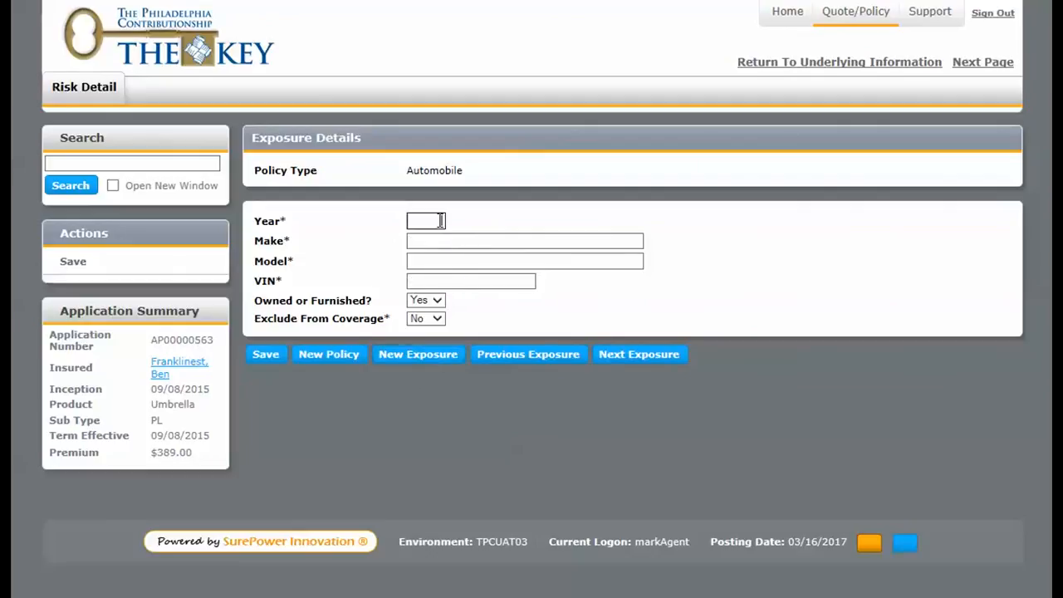
text(2014)
key(Tab)
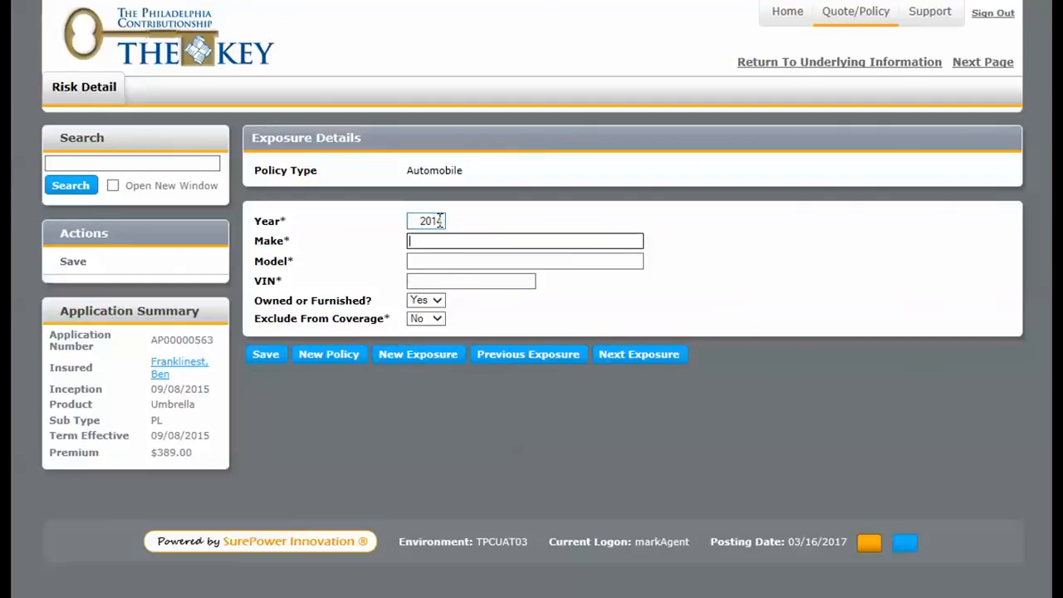
text(Demo)
key(Tab)
text(Fm)
key(BackSpace)
text(anklin)
key(Tab)
text(99)
text(76655)
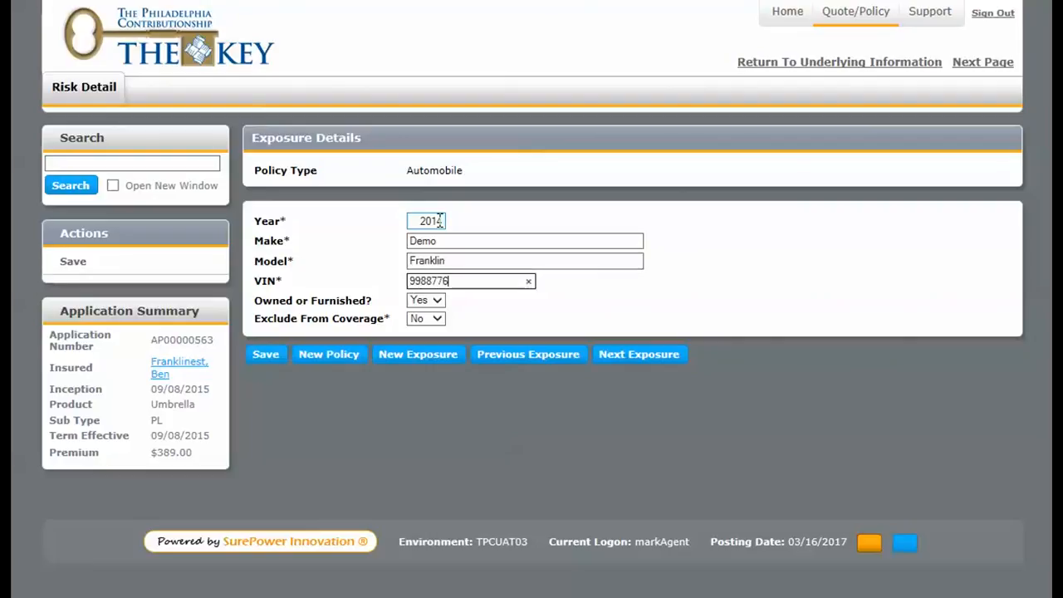
click(283, 363)
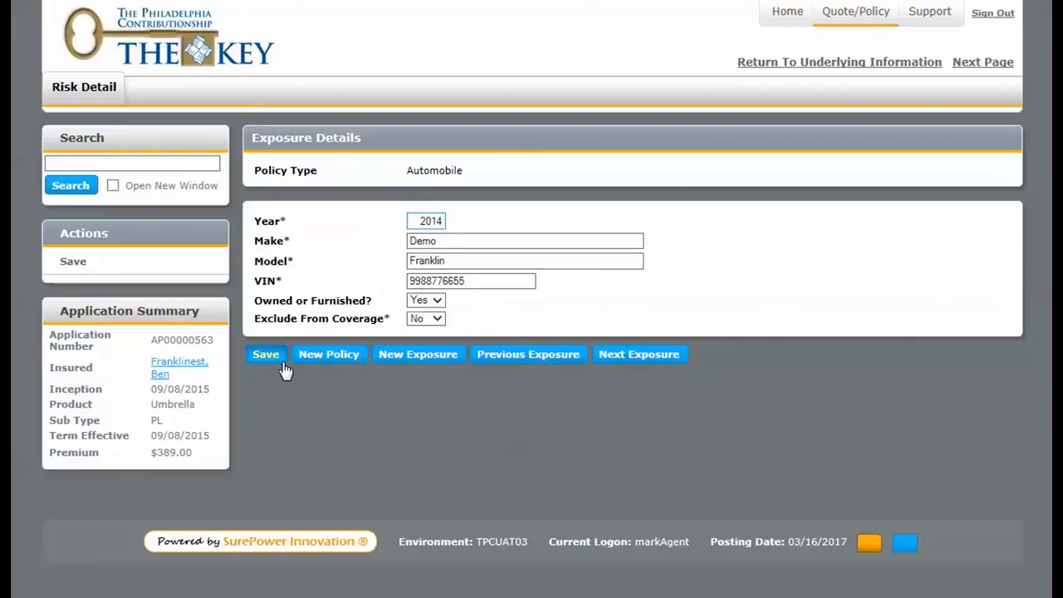
Return to the underlying information, continue to the Drivers section and start adding a driver.
click(781, 63)
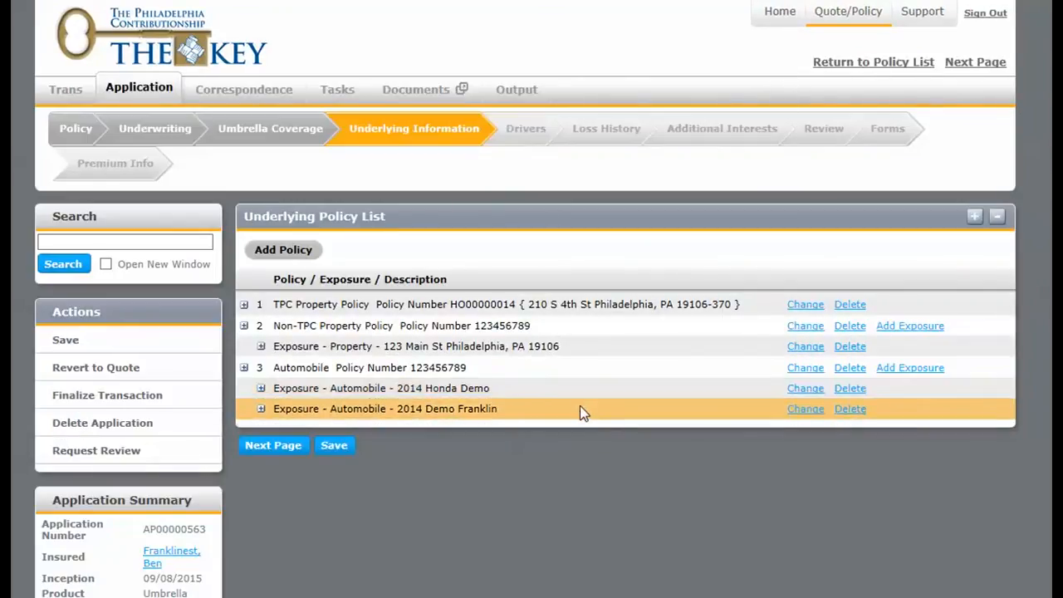
click(284, 456)
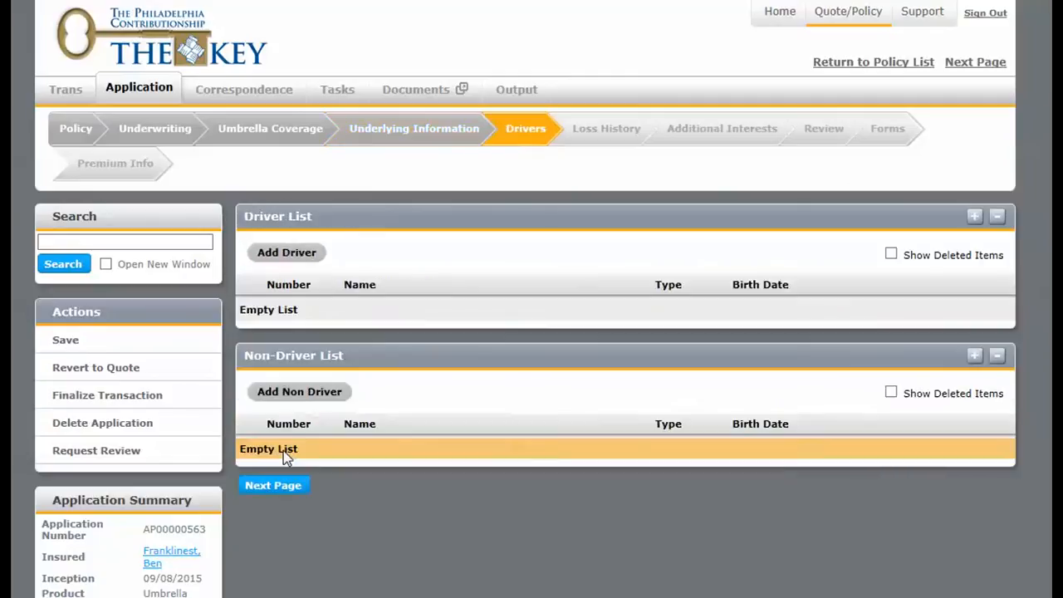
click(307, 253)
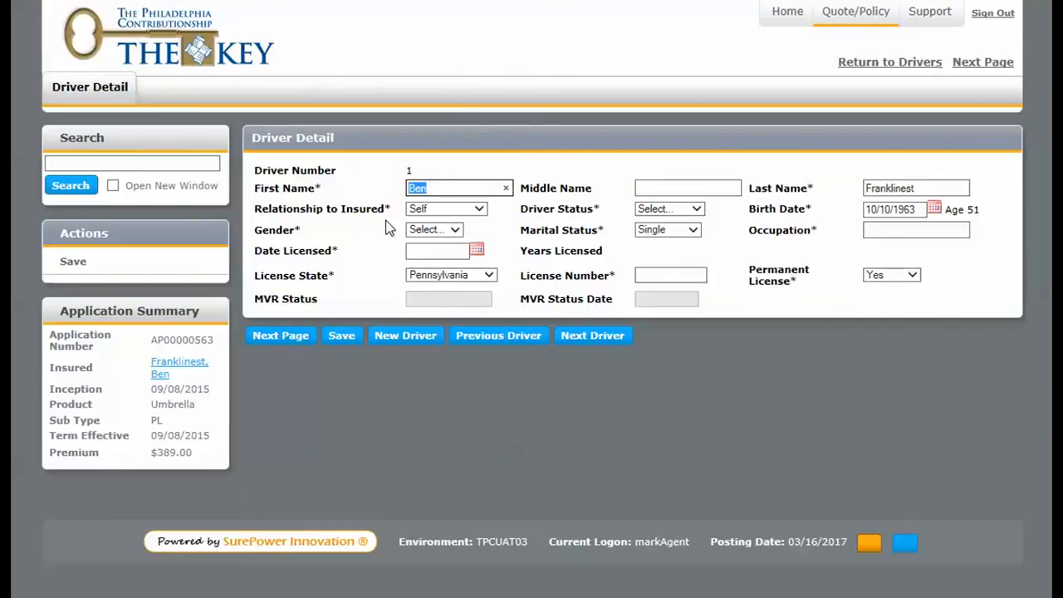
Set the driver's status to Principal, gender to Male, marital status to Single and occupation to Manager and Inventor.
click(688, 209)
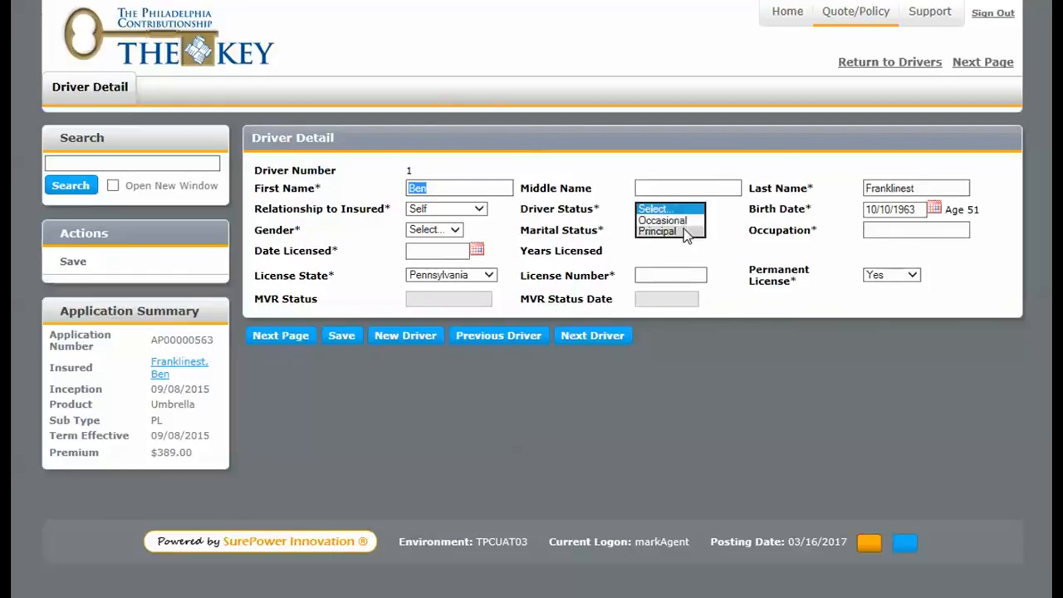
click(683, 230)
click(455, 230)
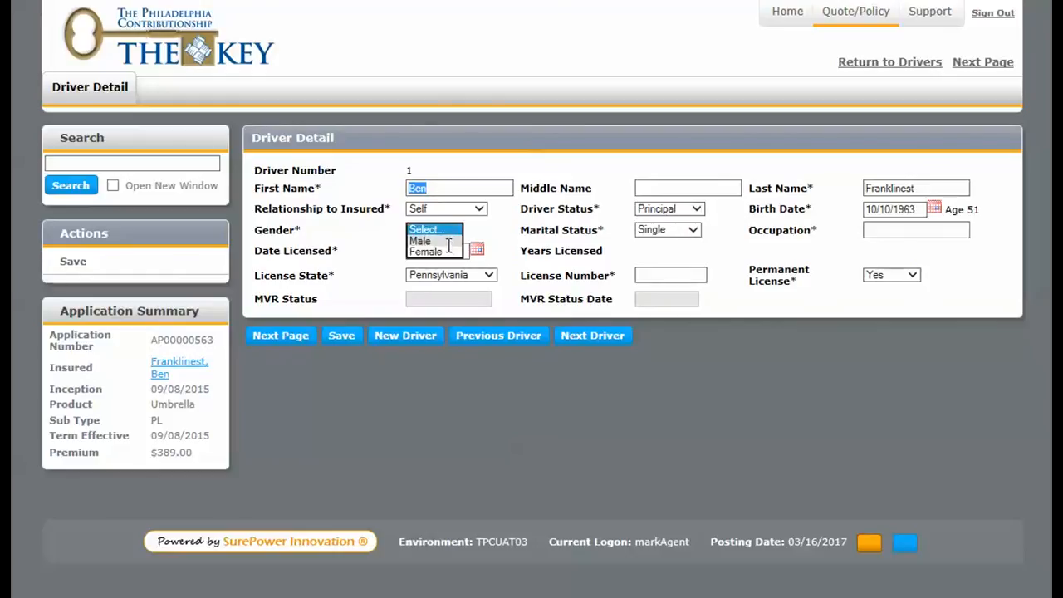
click(440, 240)
click(645, 229)
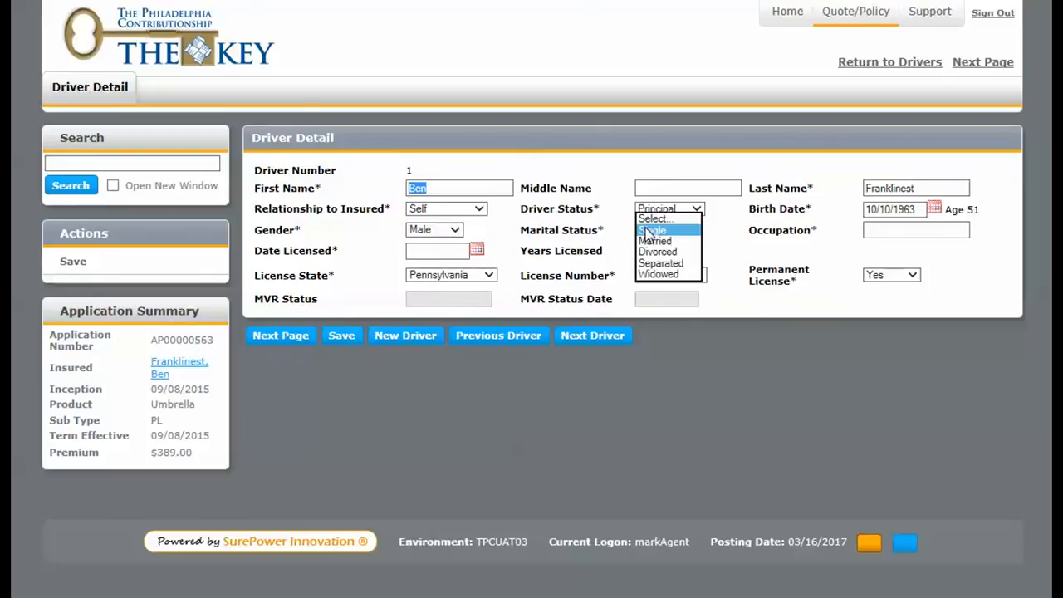
click(653, 231)
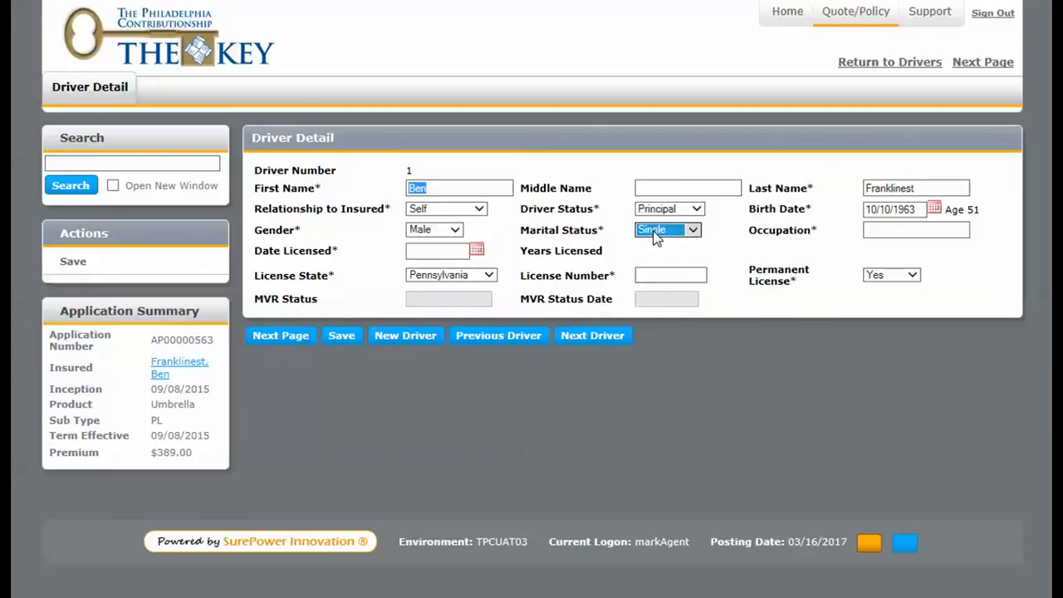
click(891, 236)
text(Man)
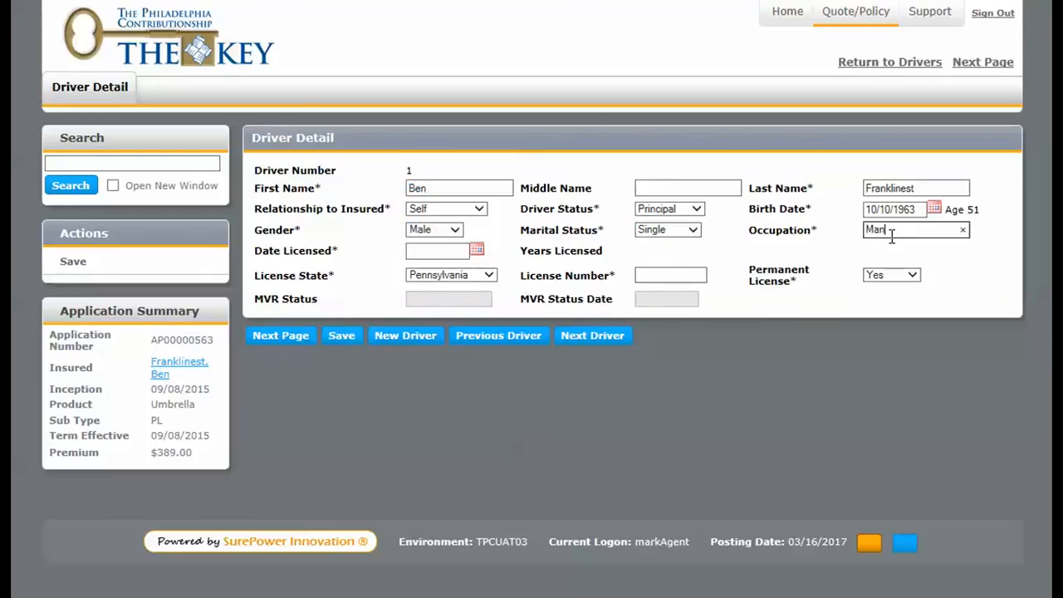
text(ager and Inventor)
Enter 10/10/1980 as the driver's date licensed, fill in the license number and save the driver.
click(445, 251)
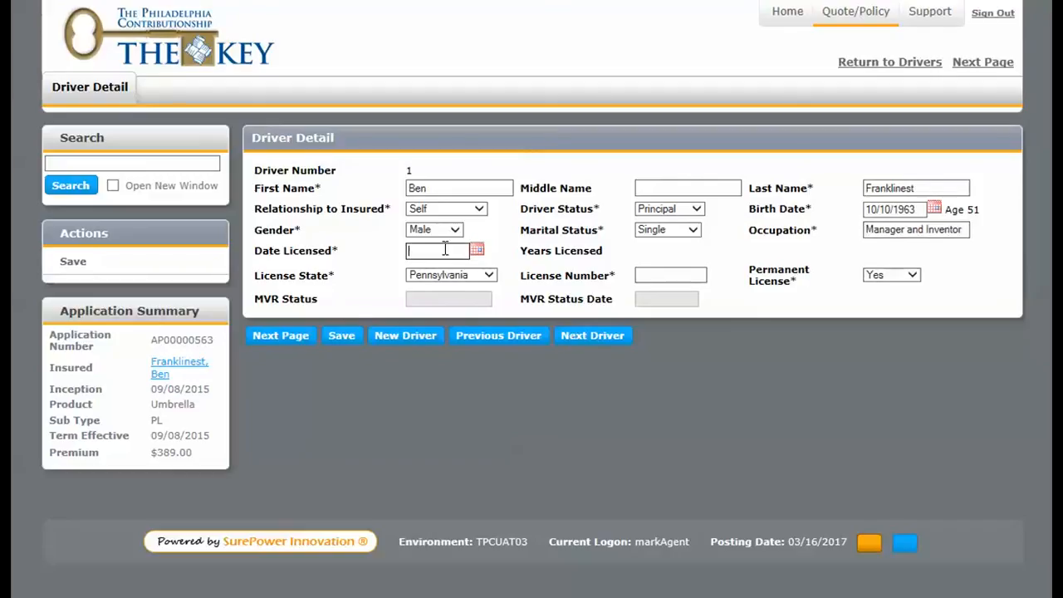
text(10/10/80)
key(Tab)
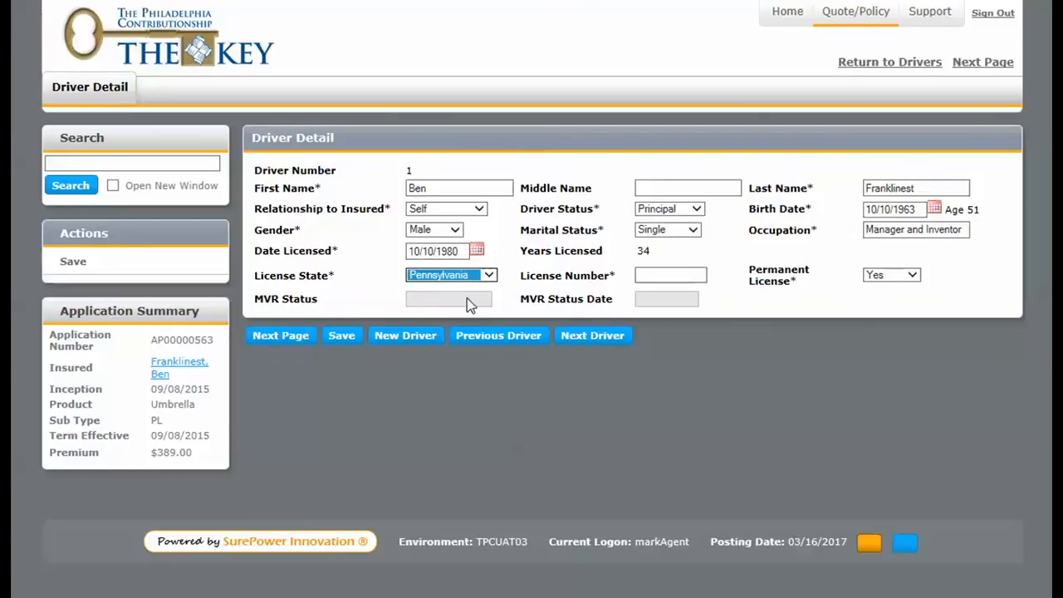
click(663, 278)
text(1234567)
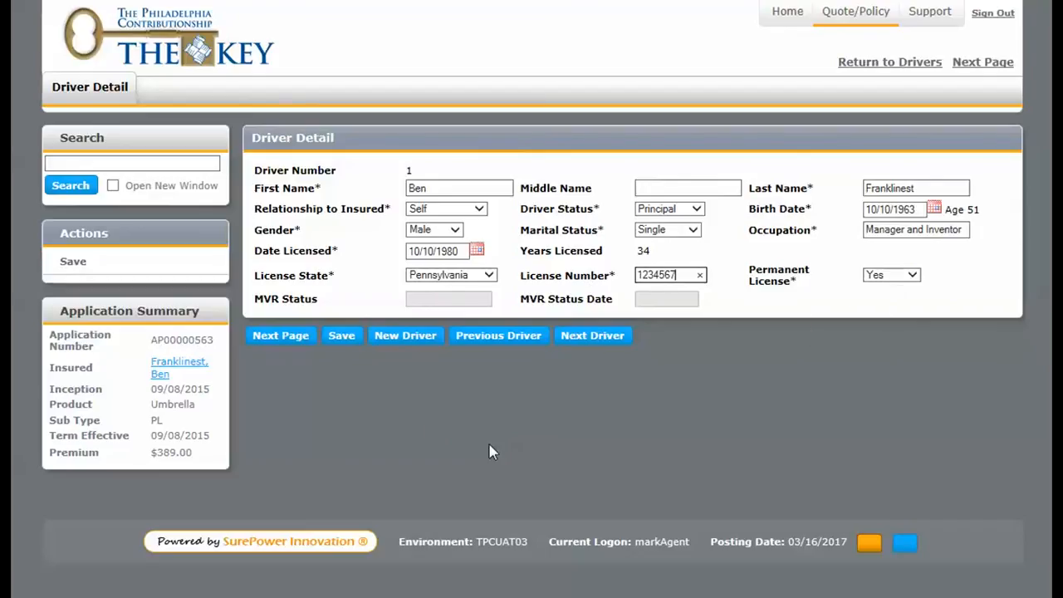
click(341, 336)
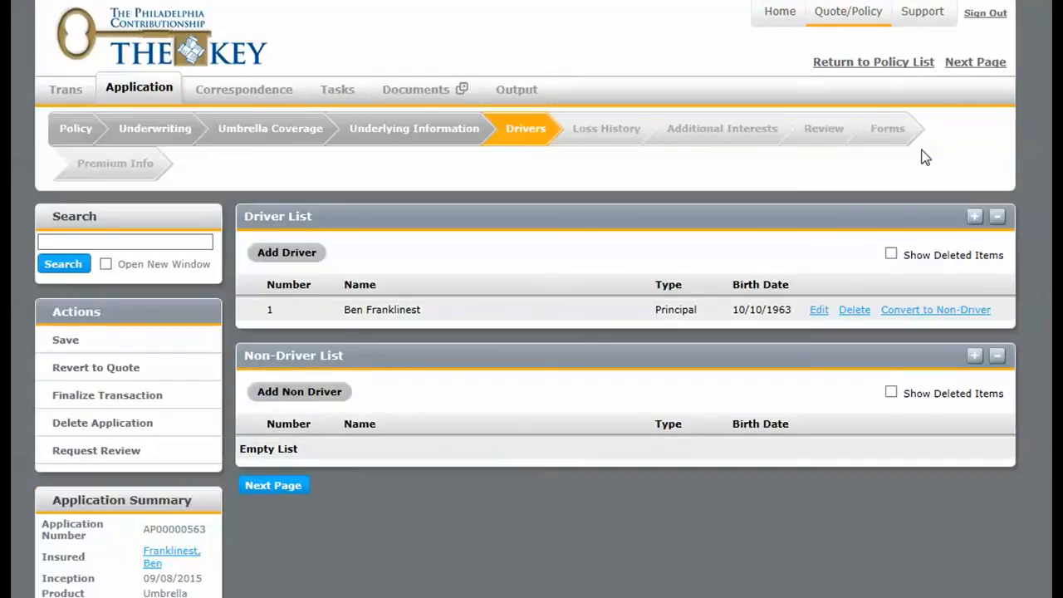
Continue past drivers and loss history to the Review section and choose the Direct Bill Pay In Full plan.
click(293, 490)
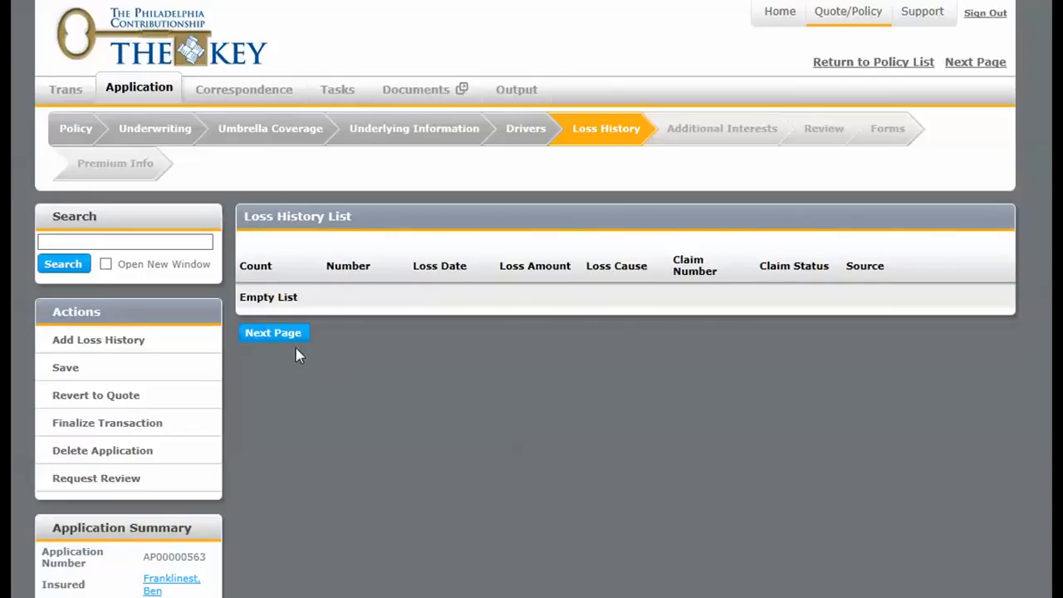
click(273, 333)
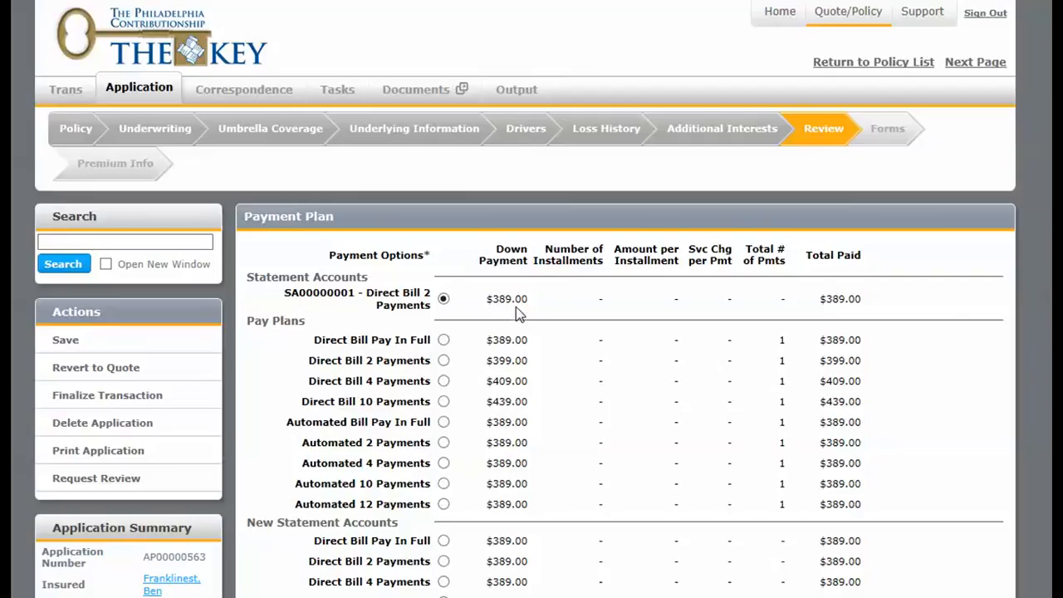
click(444, 340)
Open the printable application document and read through the quoted umbrella coverage information.
click(182, 456)
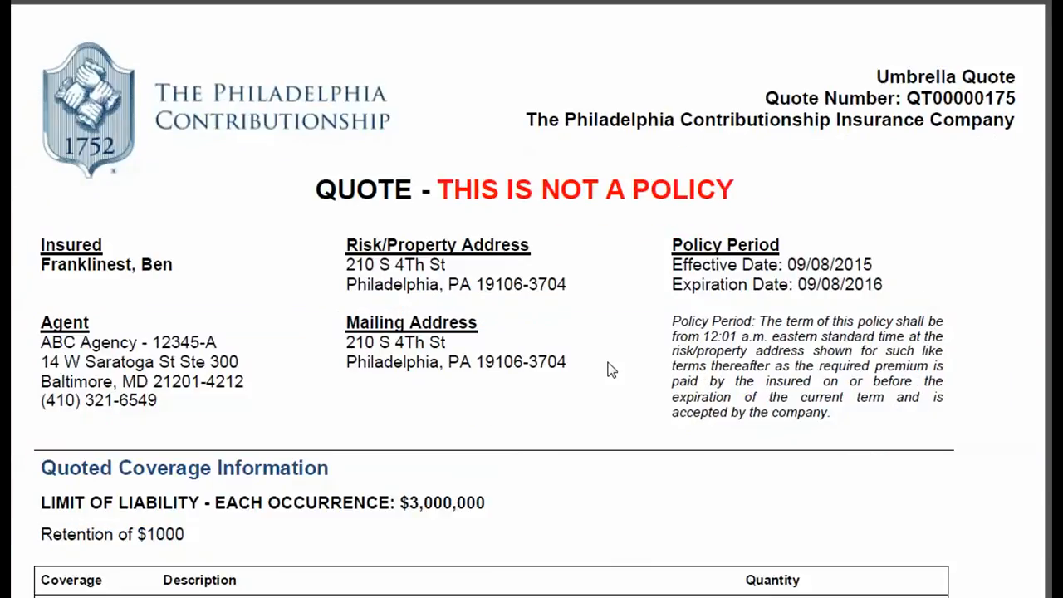
scroll(608, 370, down, 4)
scroll(608, 369, down, 7)
scroll(608, 370, down, 3)
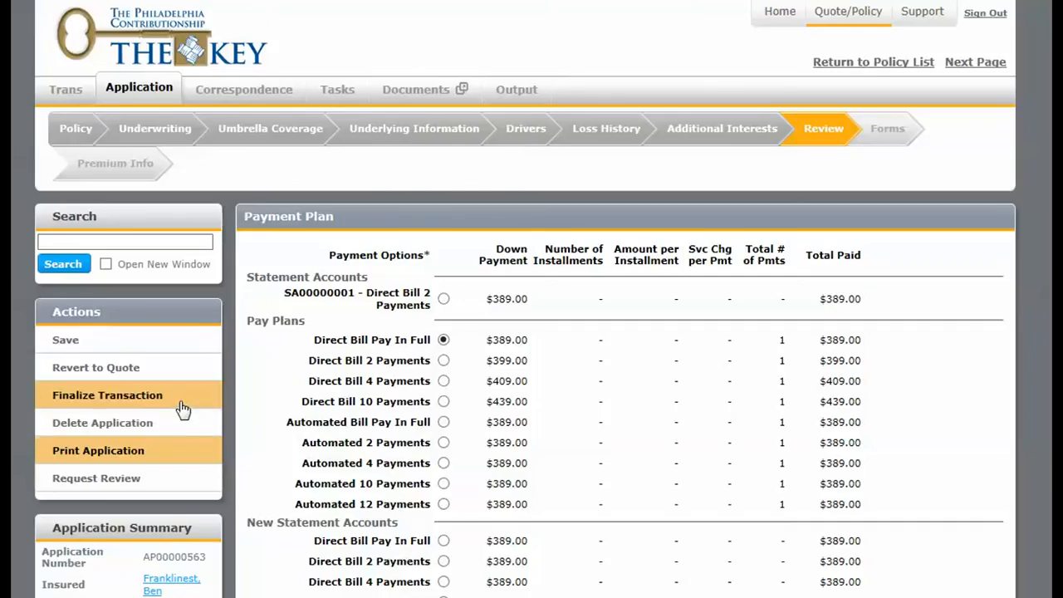
Finalize the transaction, choose None as the cash-with-application payment type and go through the closeout details.
click(183, 398)
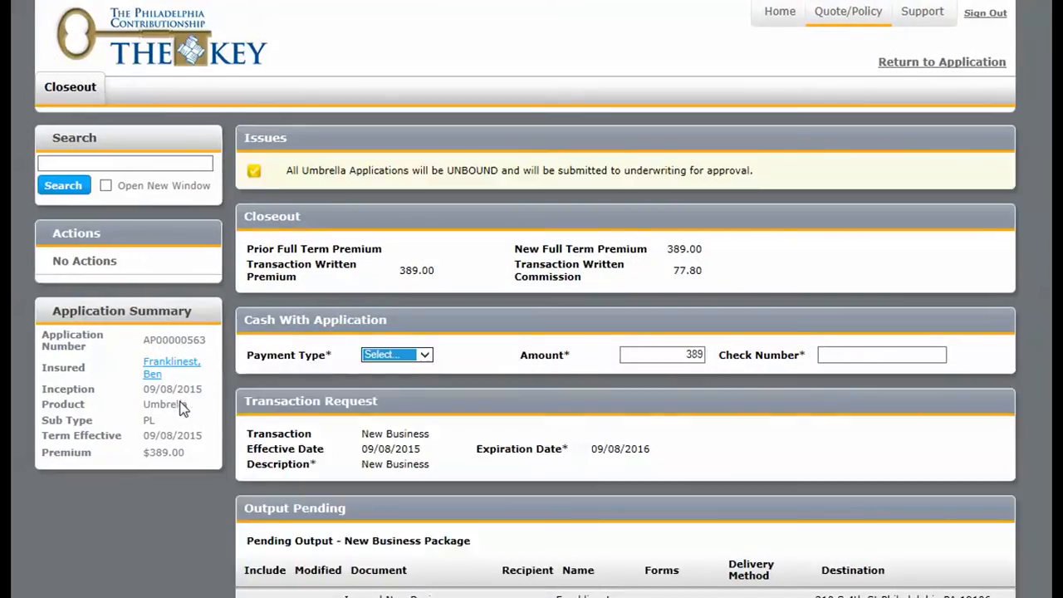
click(422, 355)
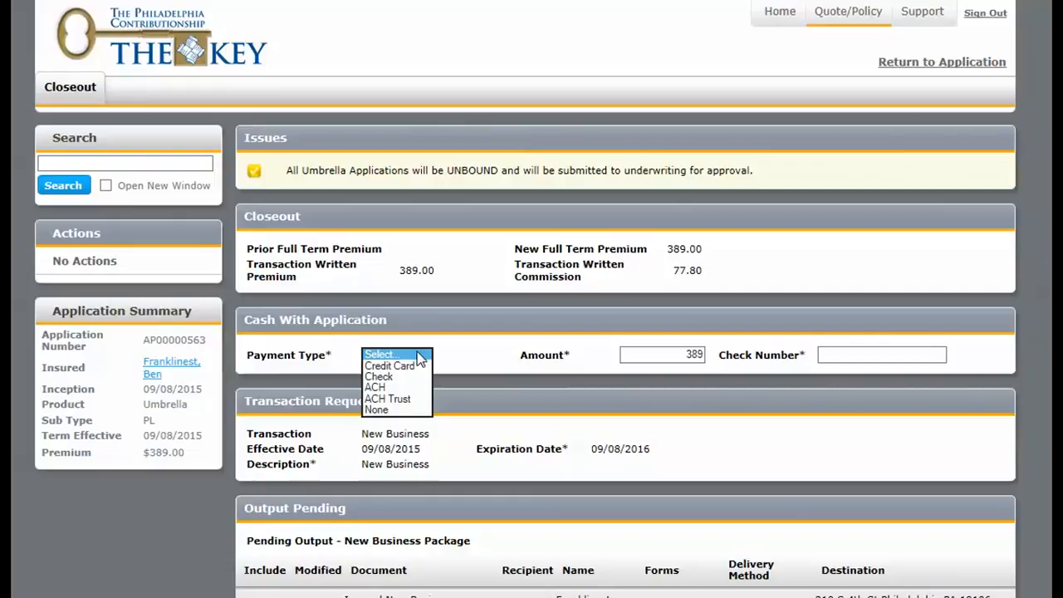
click(378, 409)
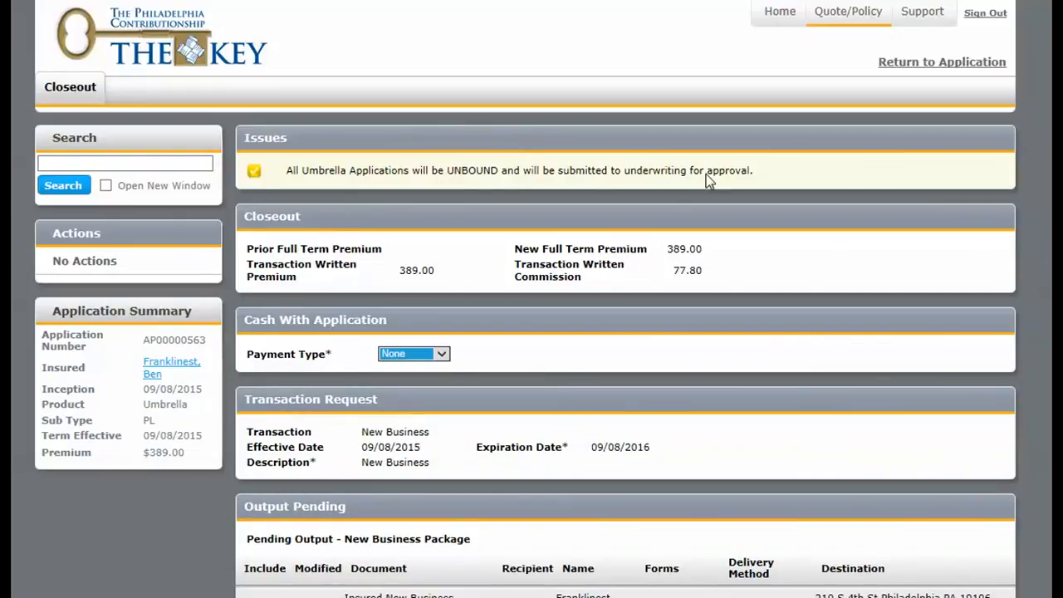
scroll(730, 221, down, 3)
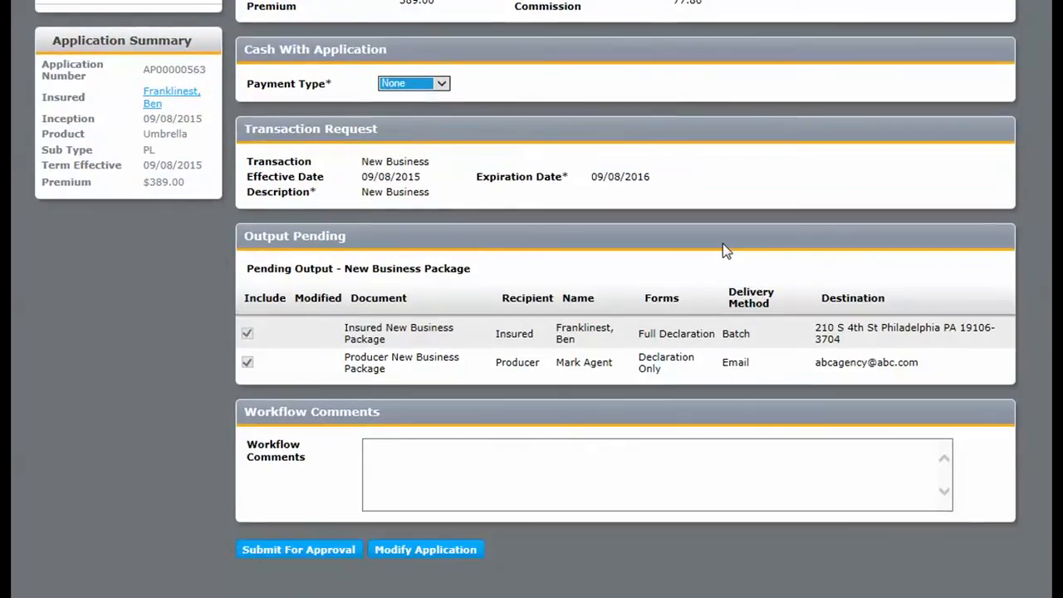